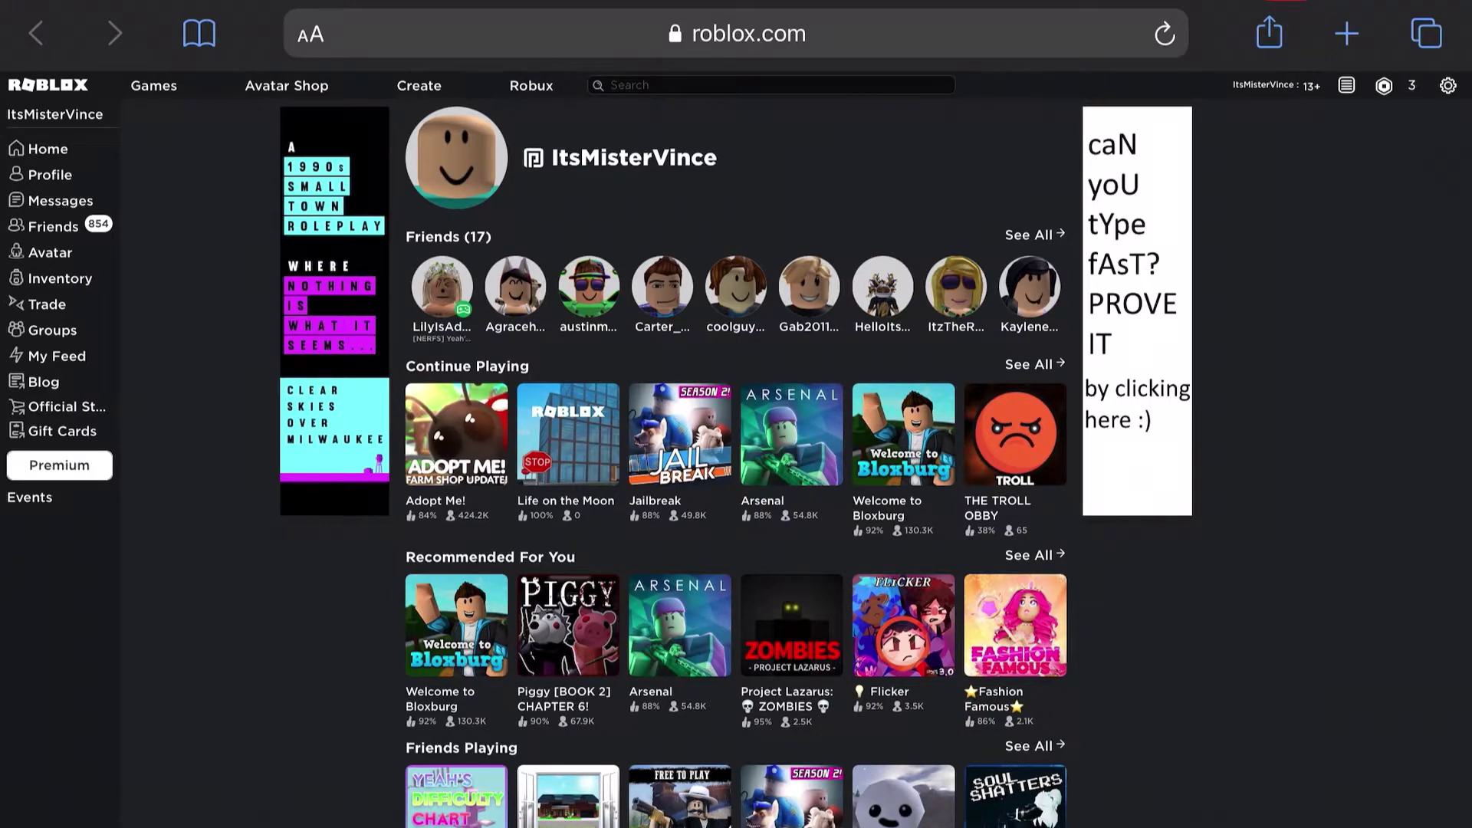
Step: Reload the Roblox home page as the mobile website, then scroll down and back up
click(311, 33)
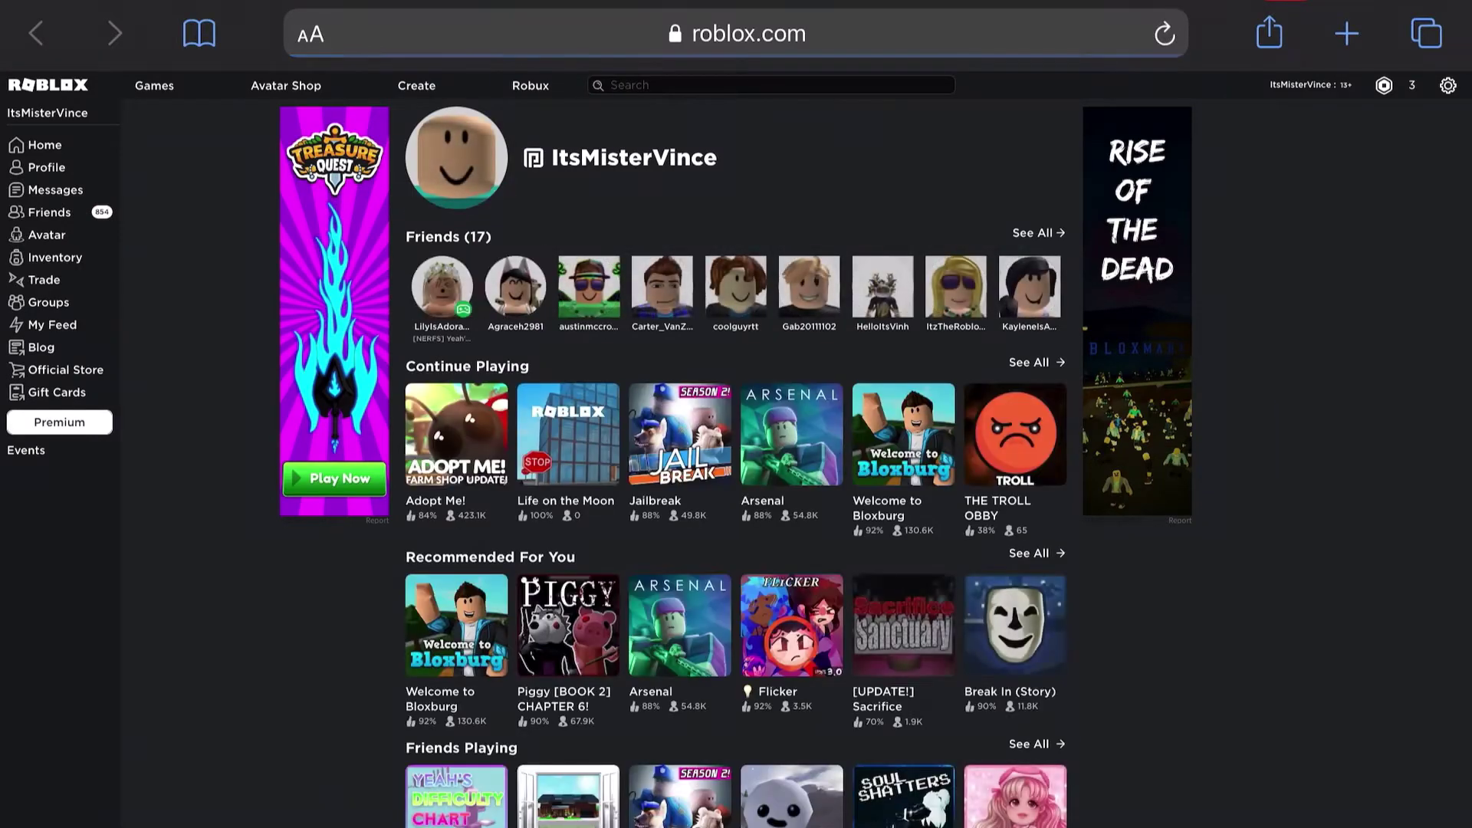
scroll(737, 414, down, 3)
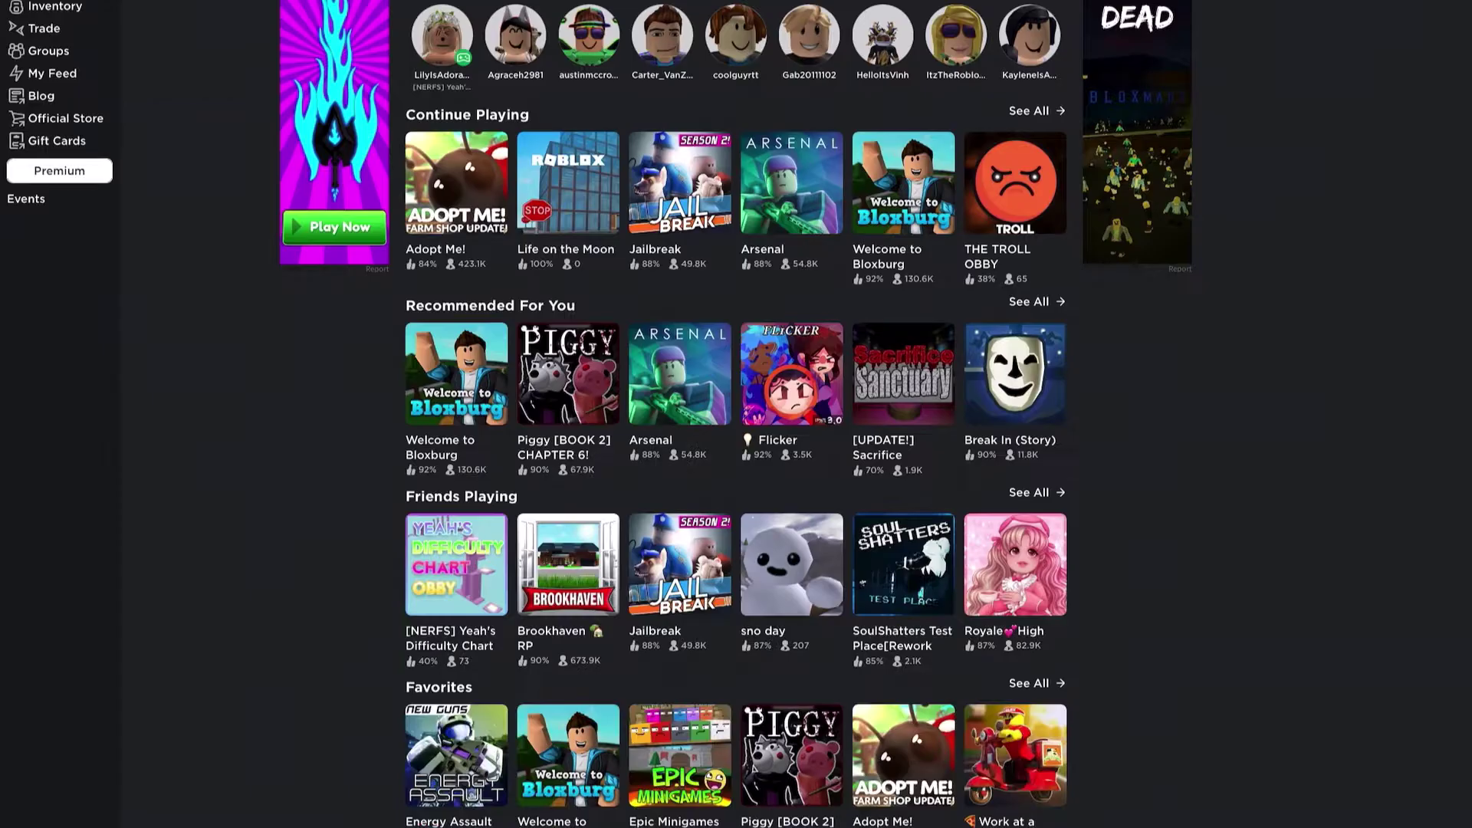
scroll(736, 414, up, 3)
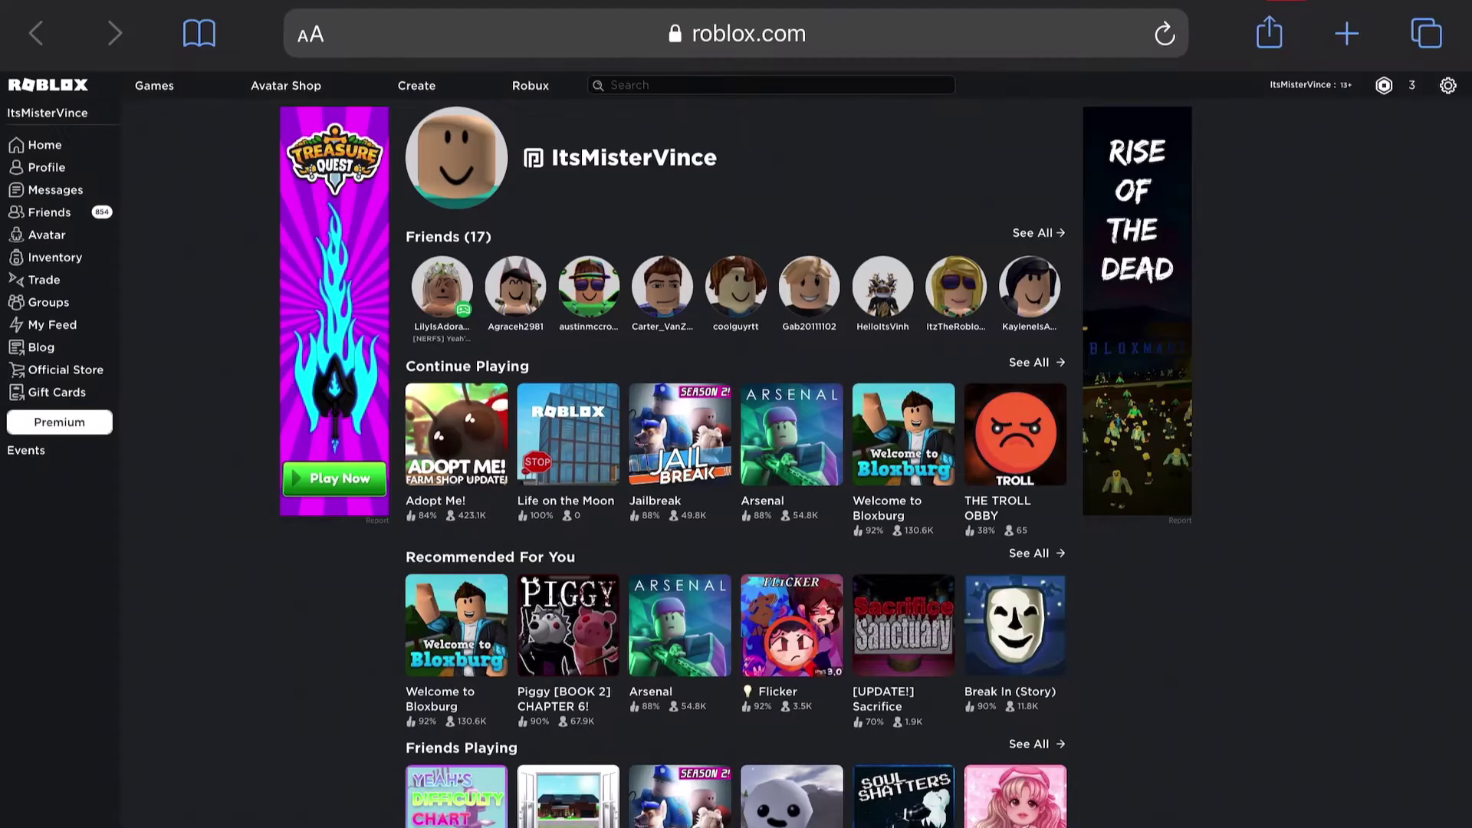
Step: Reload the Roblox site as the desktop website and scroll down and back up
click(310, 34)
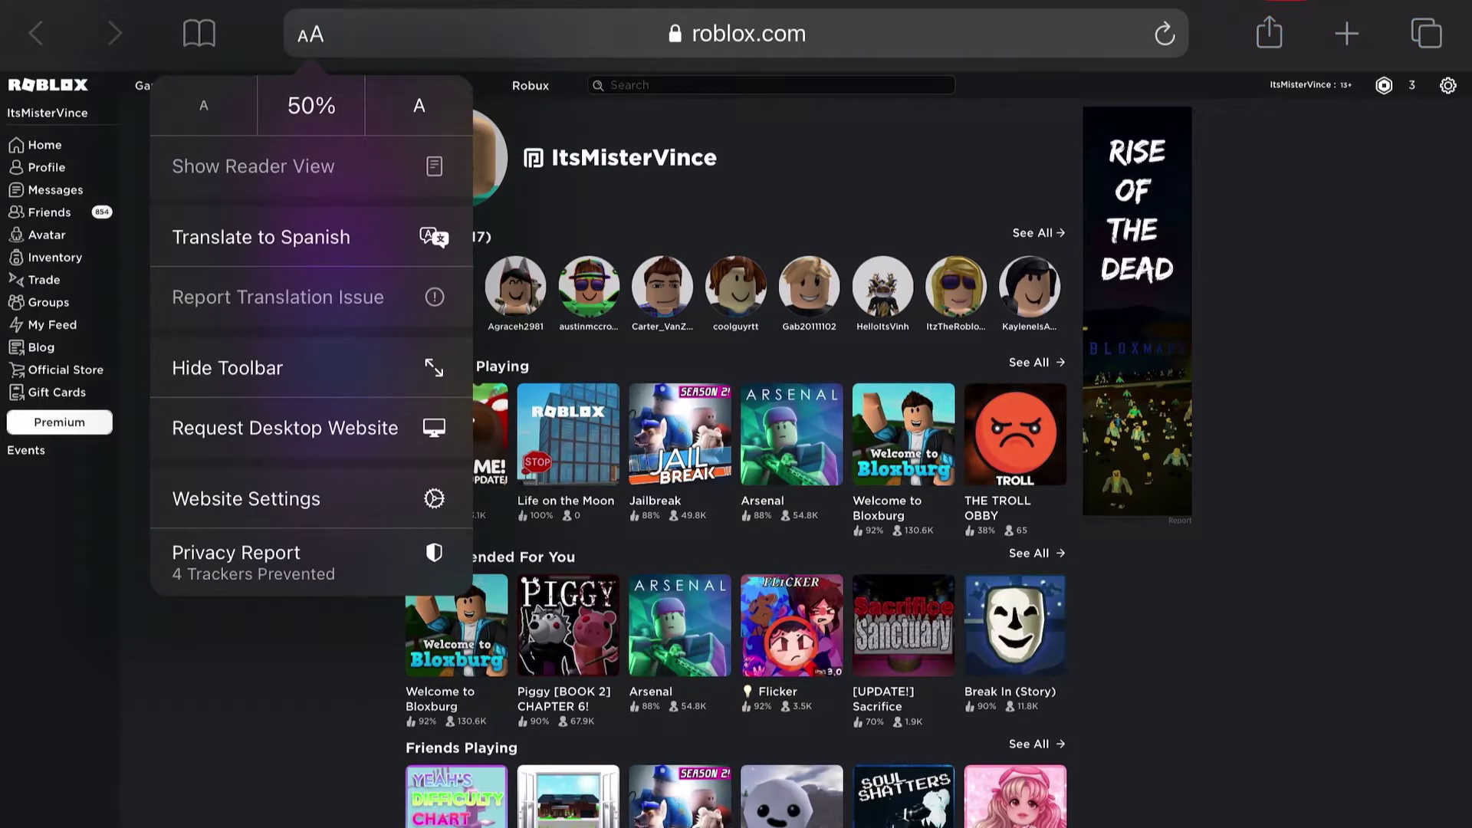
click(434, 428)
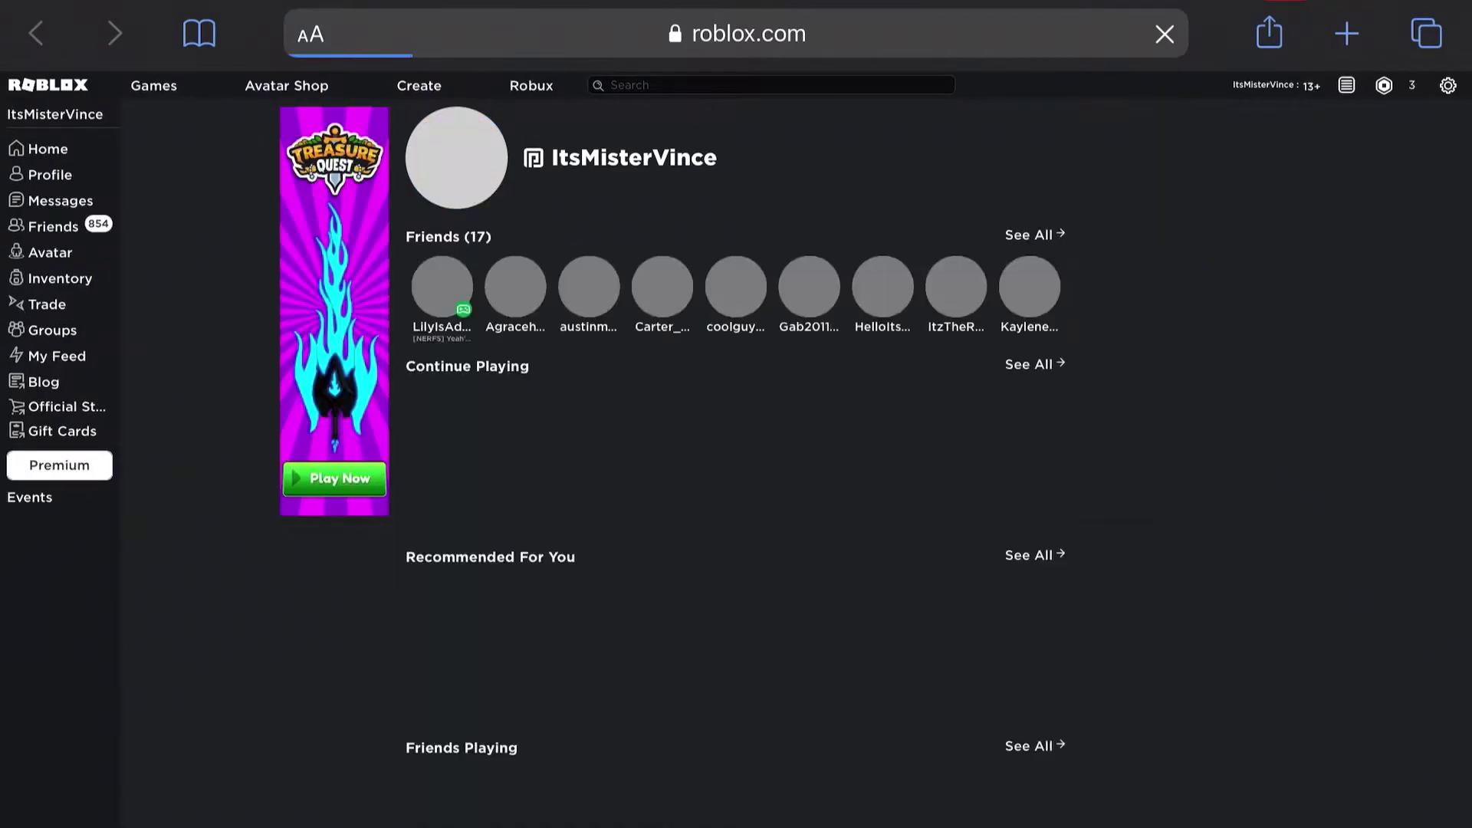
scroll(737, 414, down, 3)
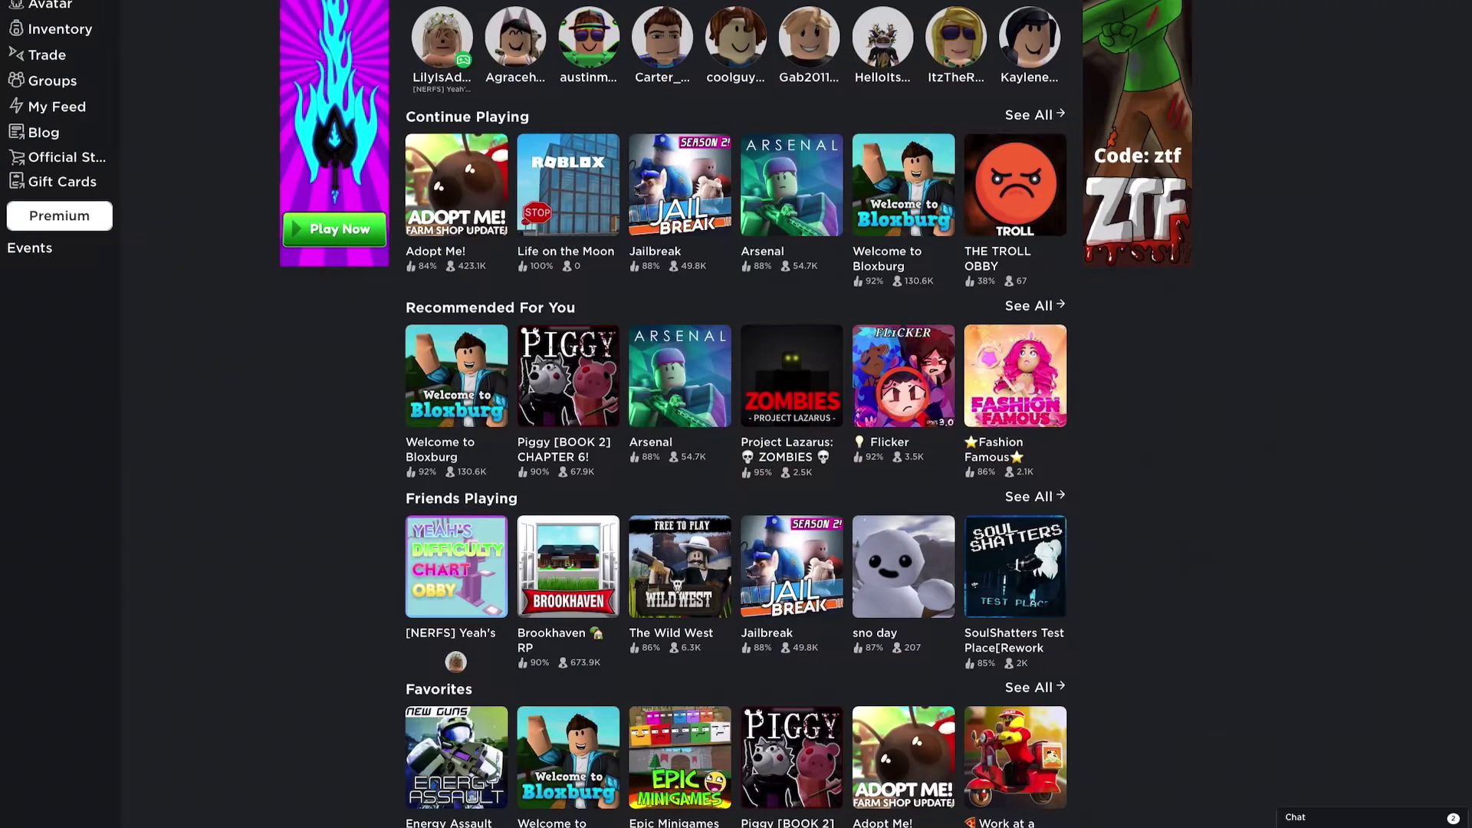
scroll(736, 414, up, 3)
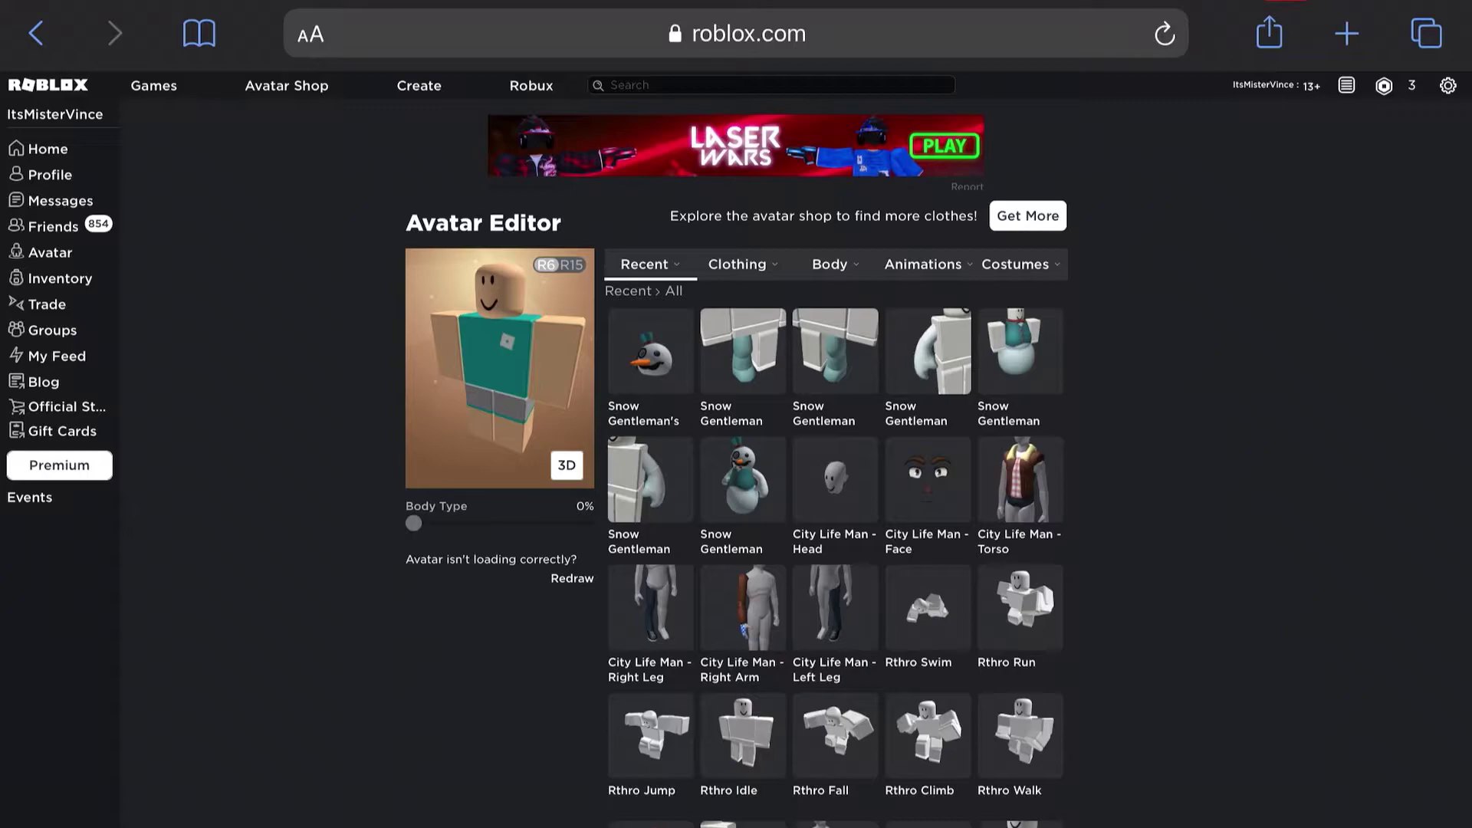
click(311, 34)
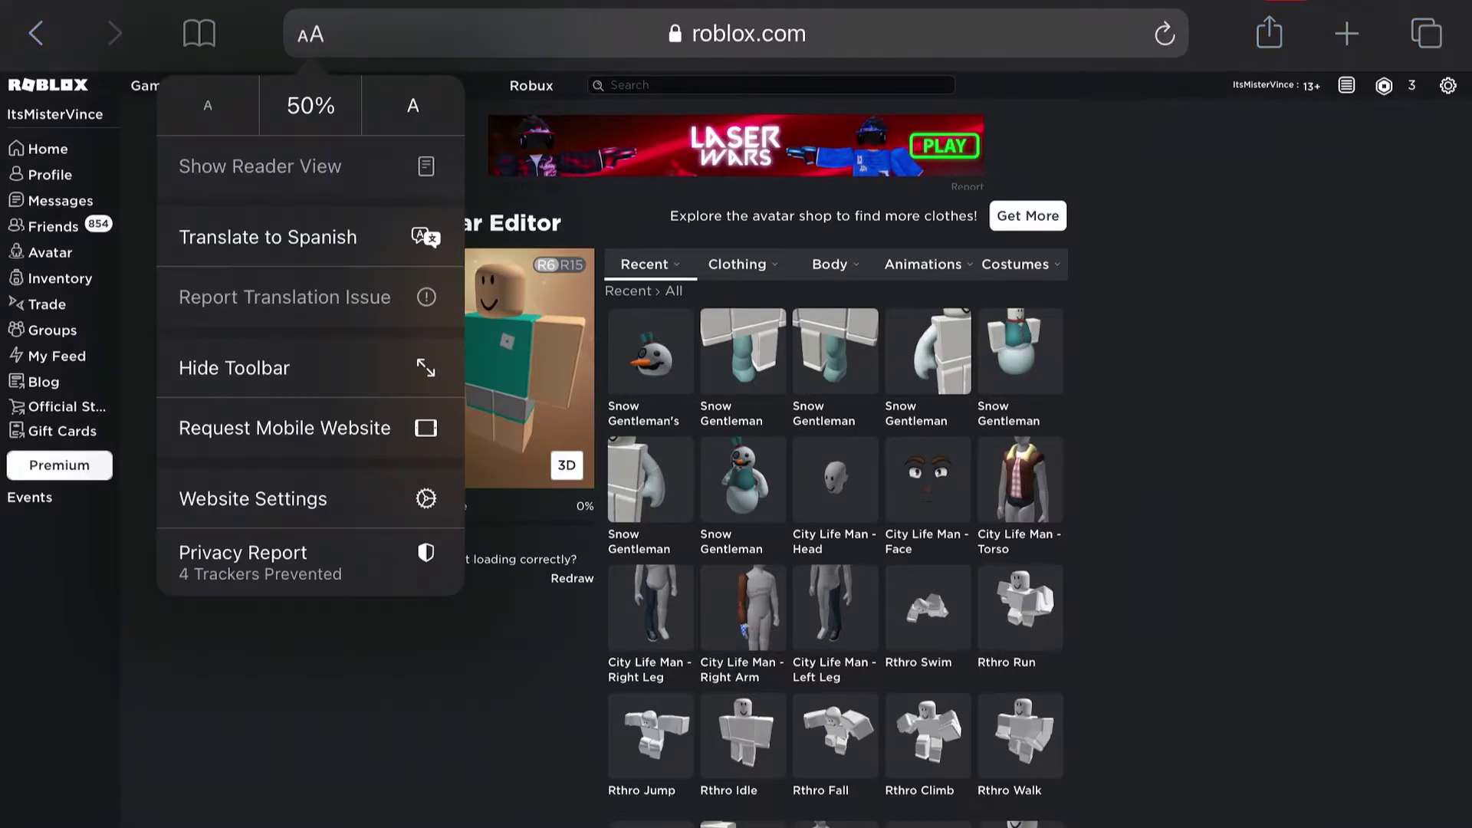
click(284, 428)
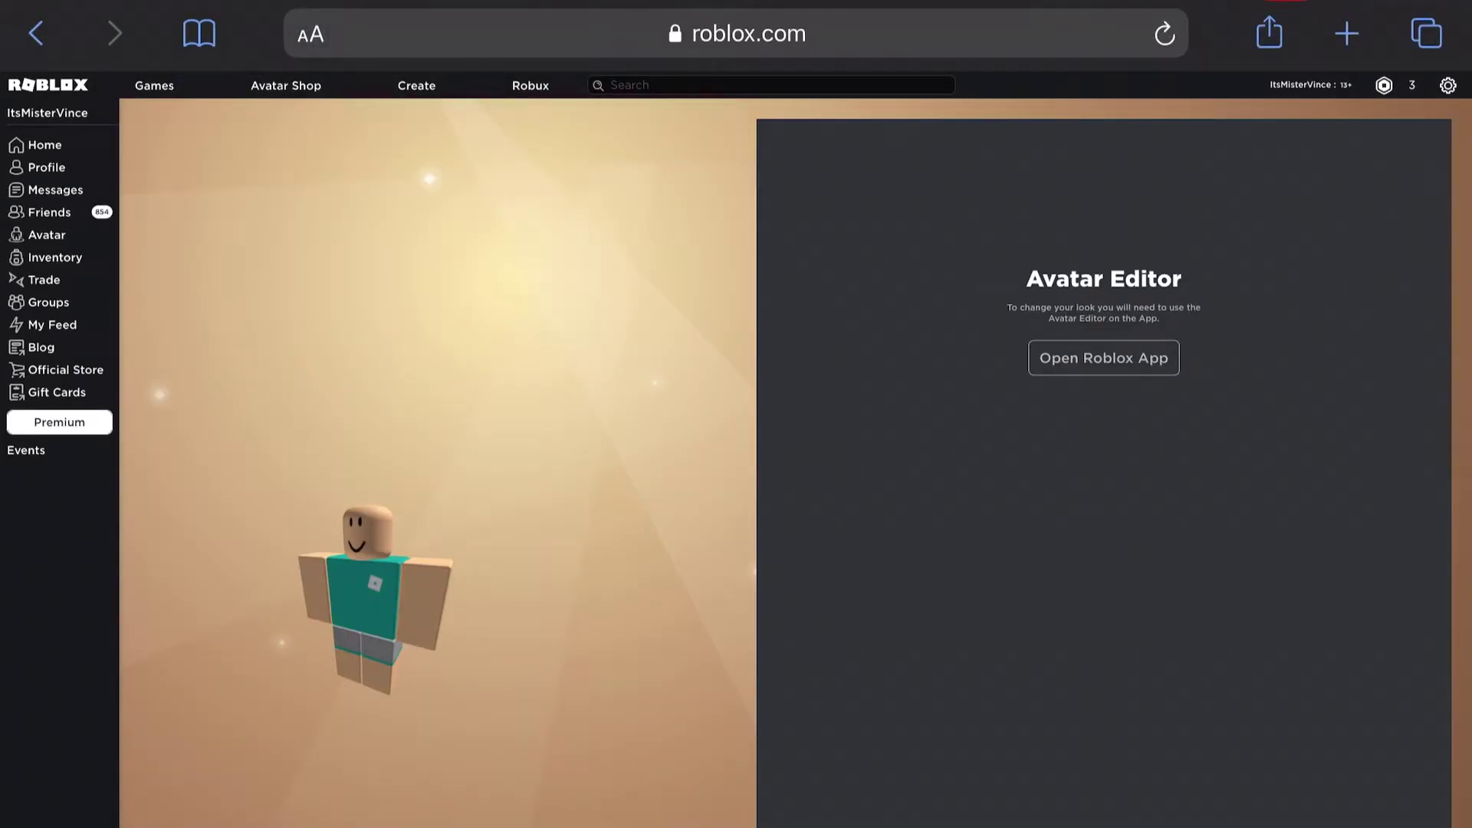
click(311, 34)
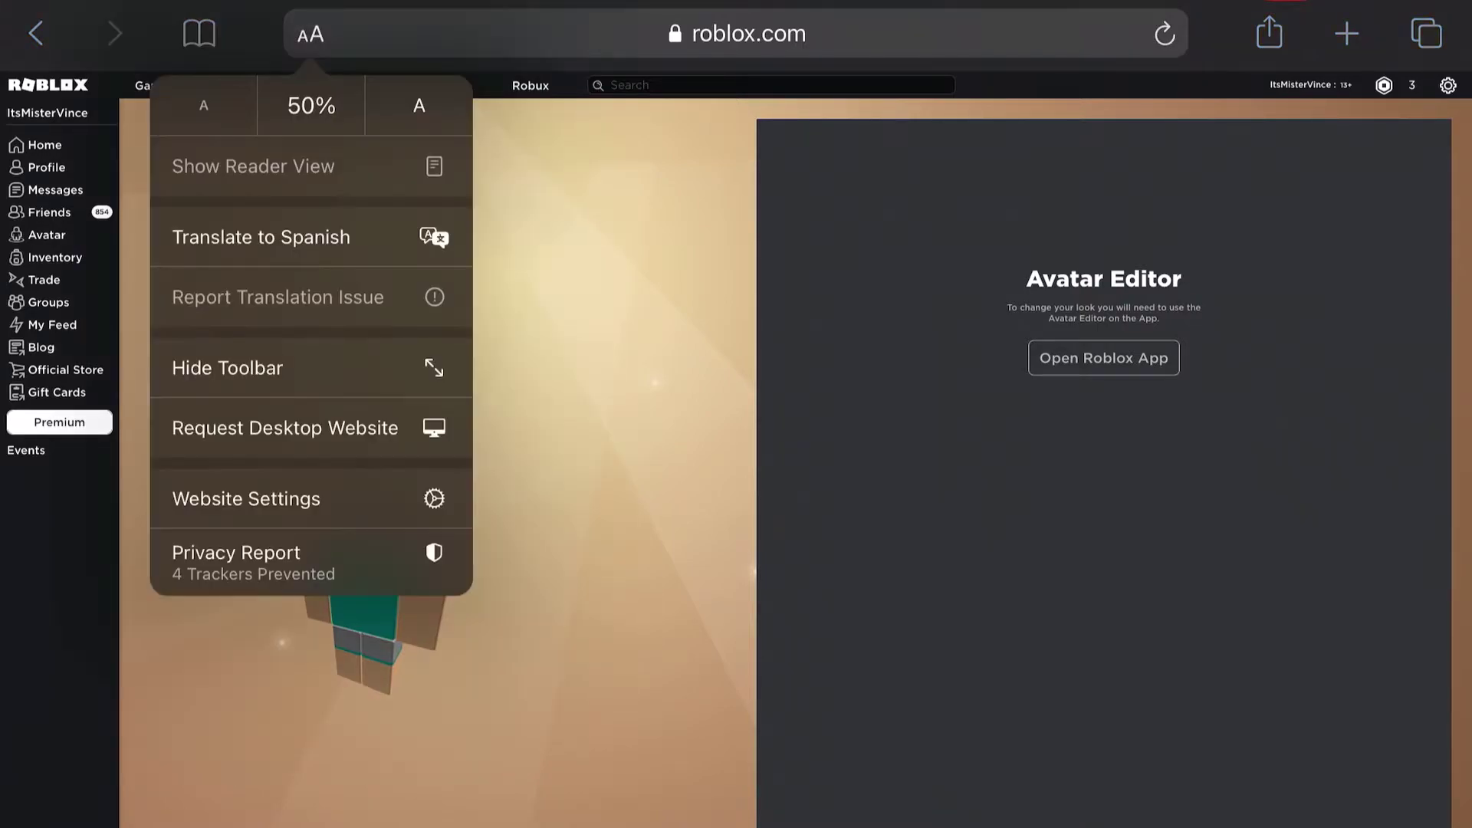
click(289, 427)
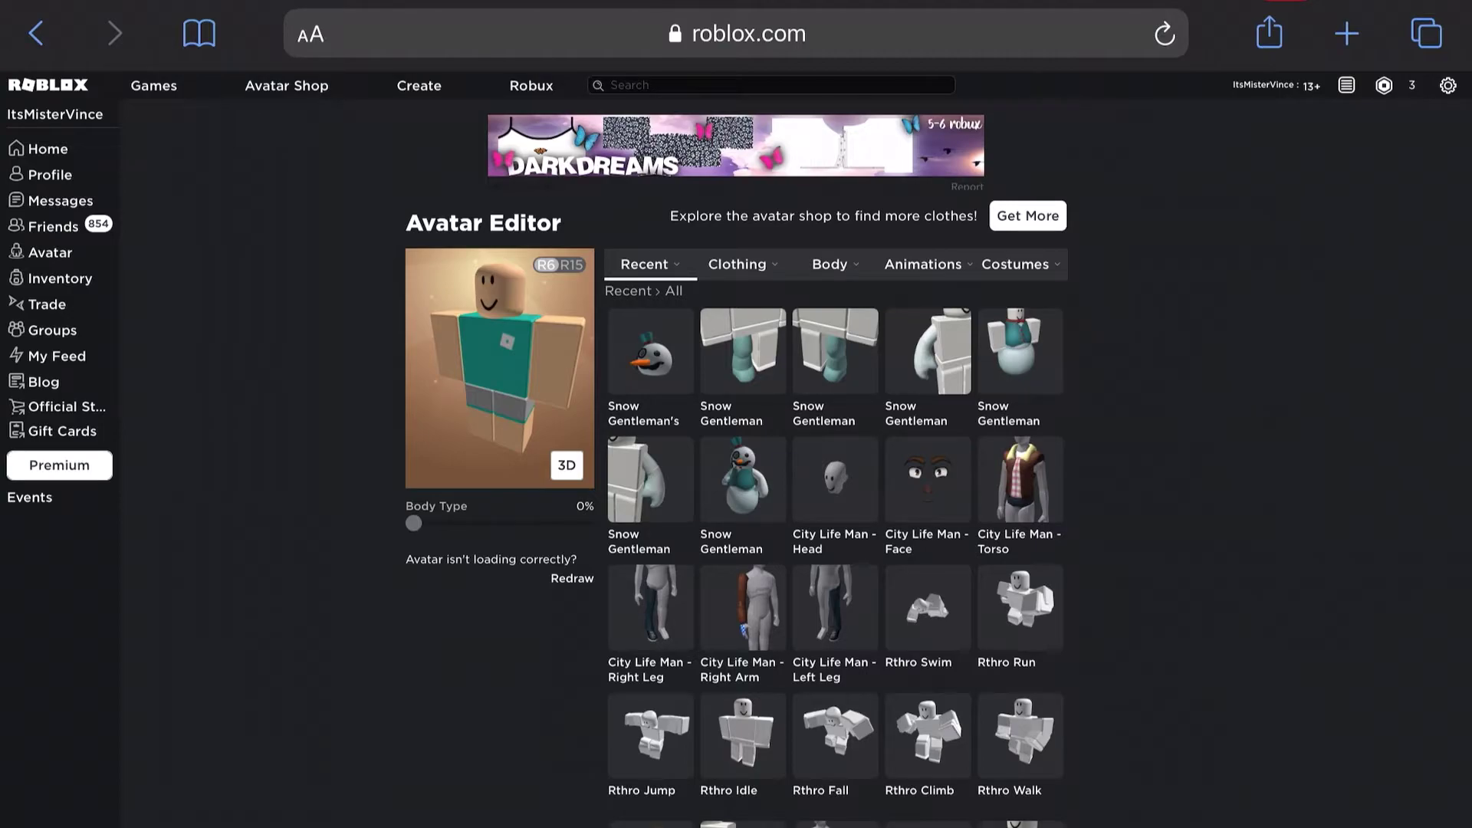
Step: Show the Body skin tone swatches and open the Advanced body-part settings
click(830, 264)
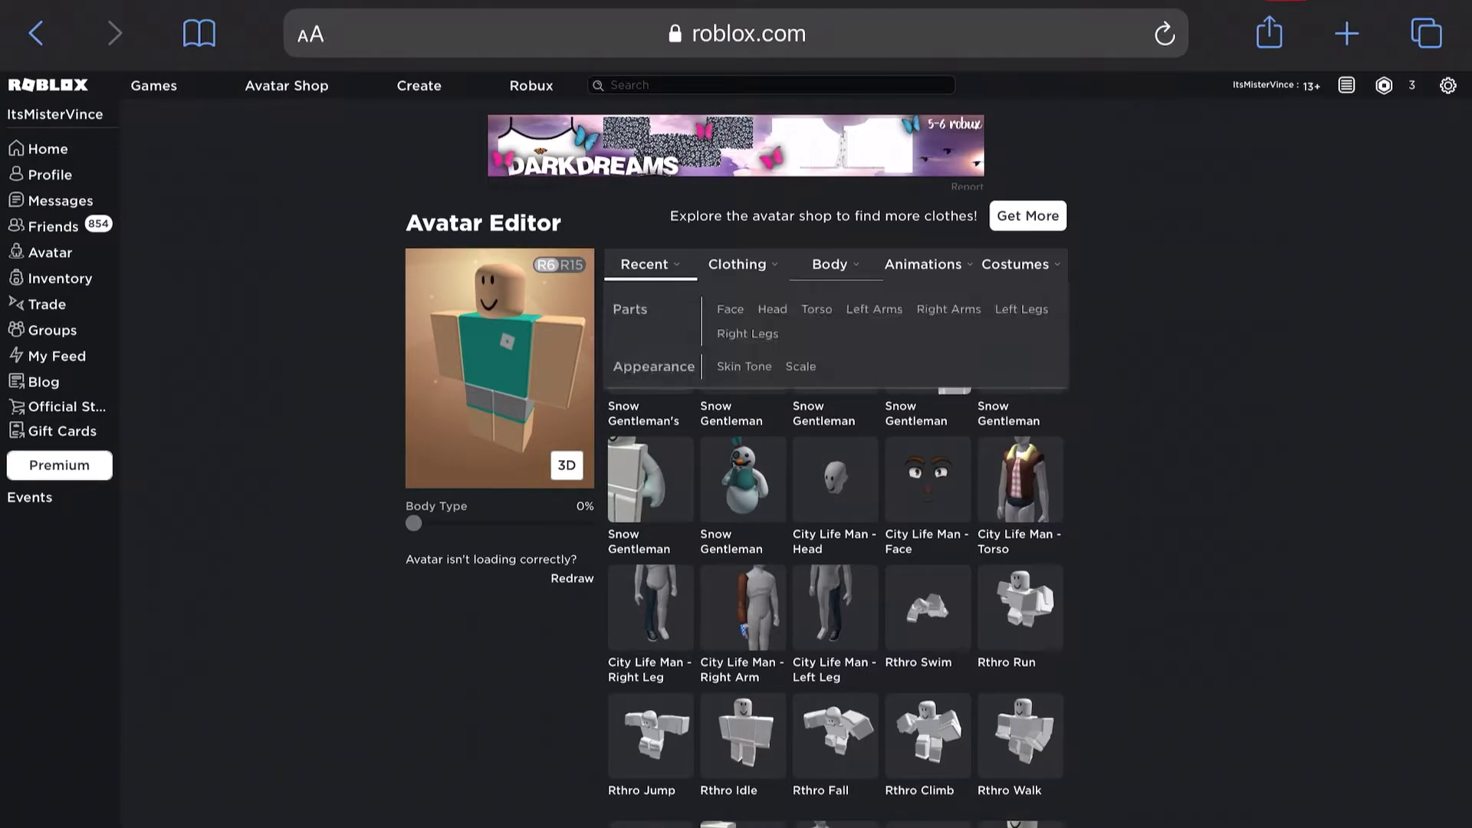
click(744, 367)
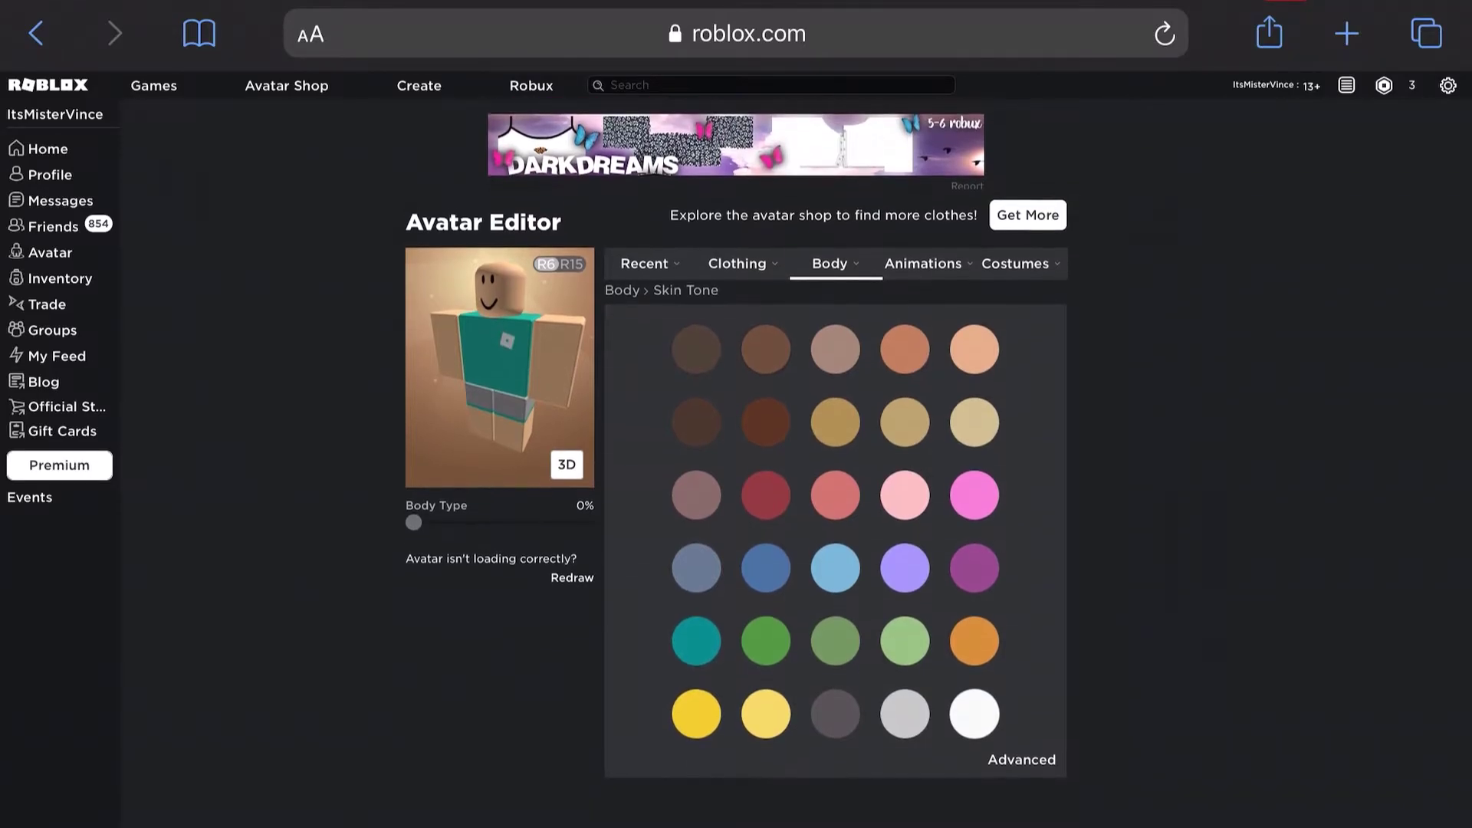
click(1021, 760)
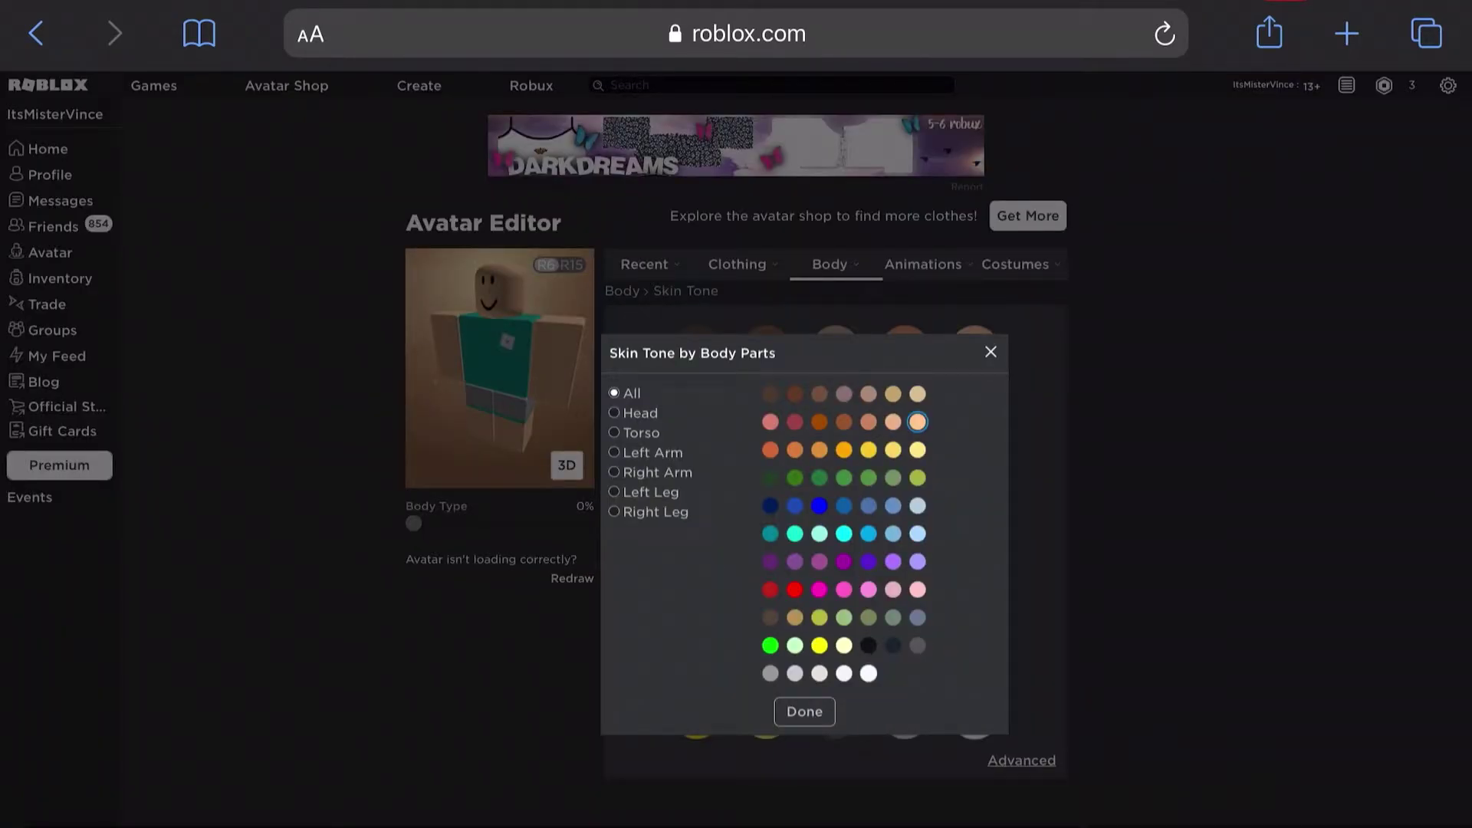
Step: Try the Head, Torso, arm and leg body-part options, then close the Advanced dialog
click(615, 413)
click(615, 492)
click(614, 511)
click(615, 471)
click(614, 512)
click(615, 412)
click(614, 492)
click(615, 432)
click(615, 512)
click(614, 471)
click(615, 511)
click(615, 491)
click(614, 451)
click(614, 413)
click(614, 512)
click(615, 491)
click(615, 413)
click(991, 351)
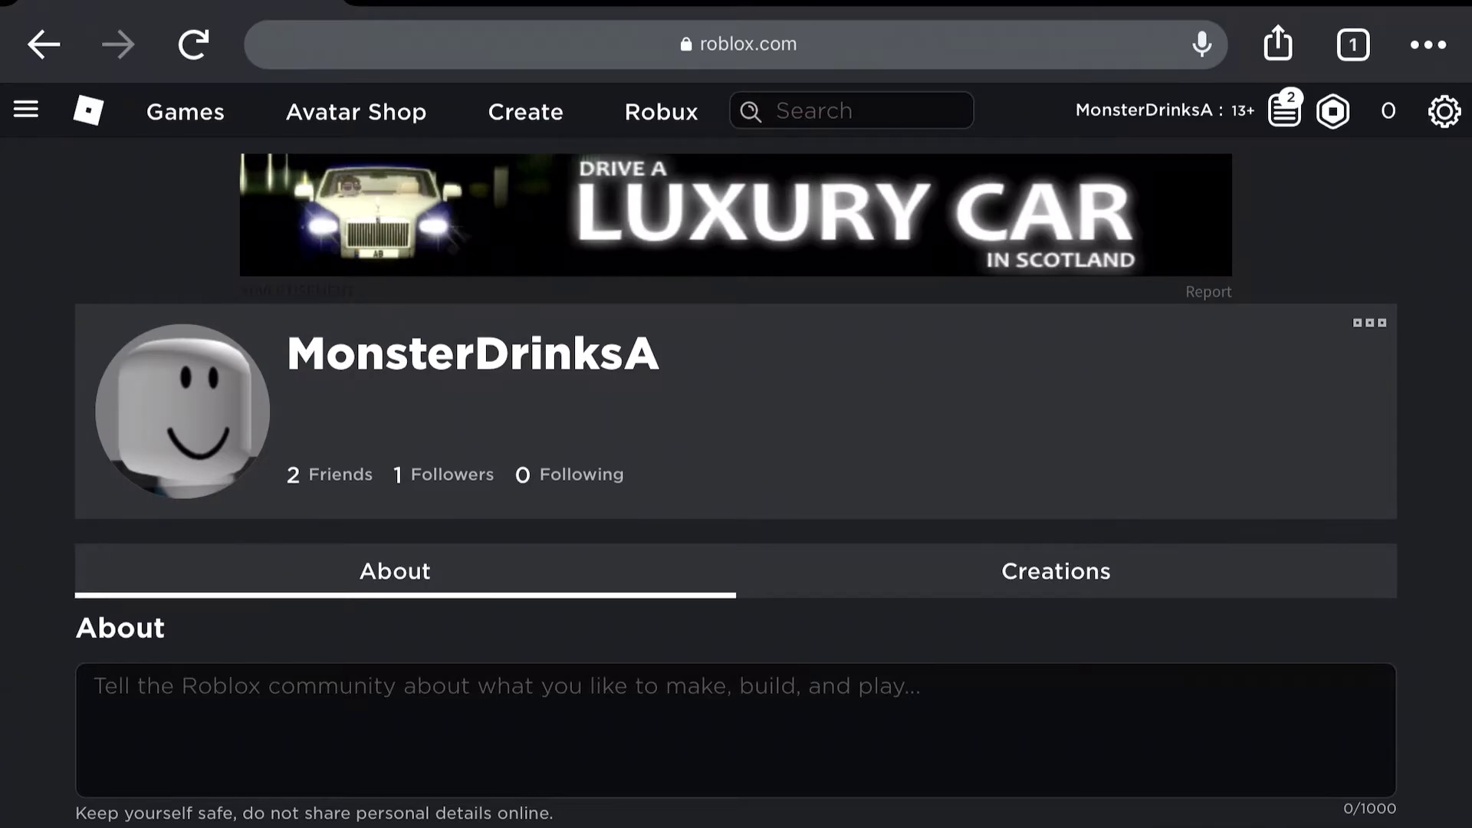
Step: Scroll the second account's profile down to Currently Wearing and back up
scroll(736, 430, down, 10)
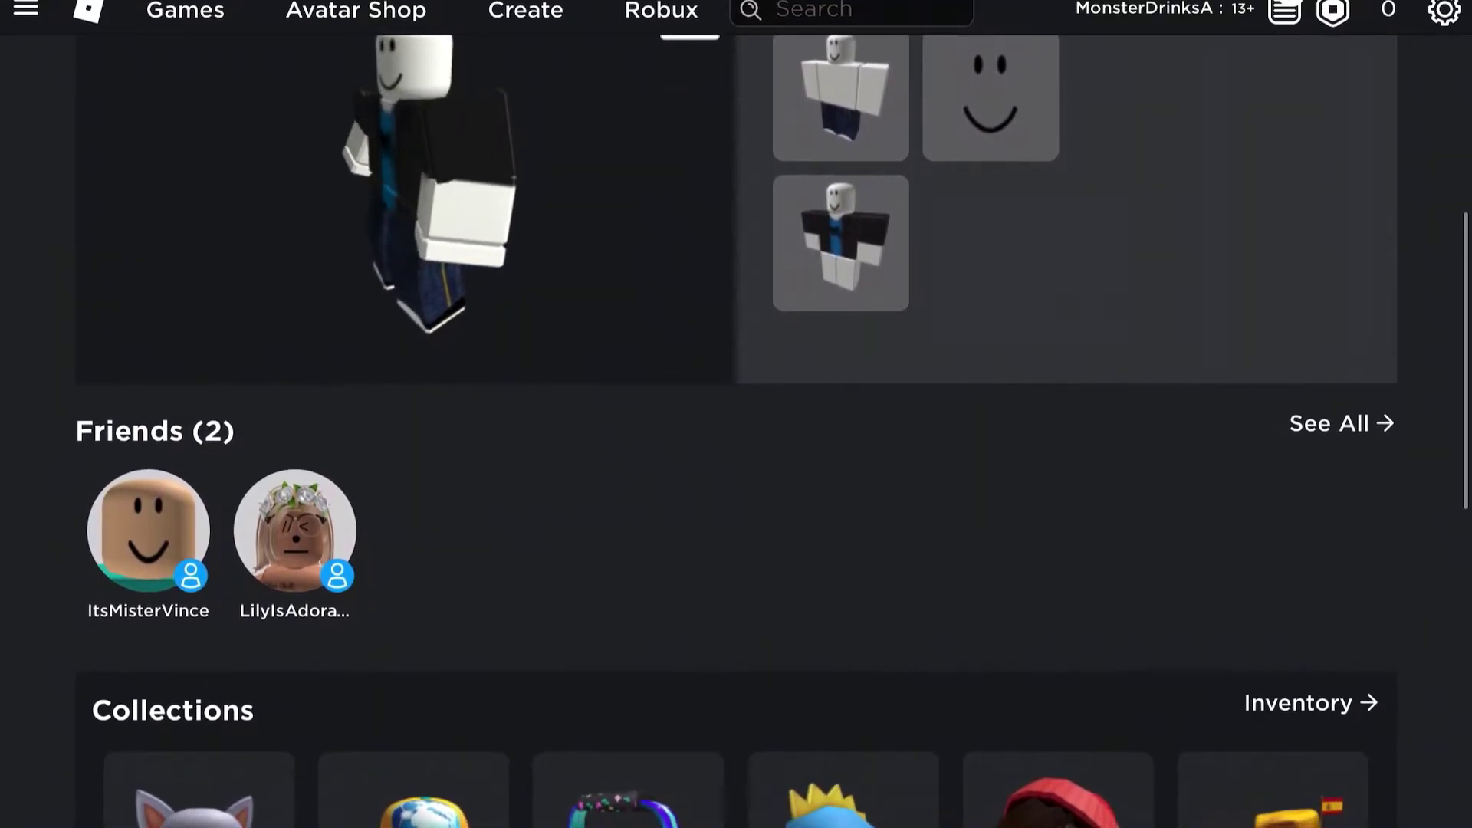
scroll(736, 429, up, 2)
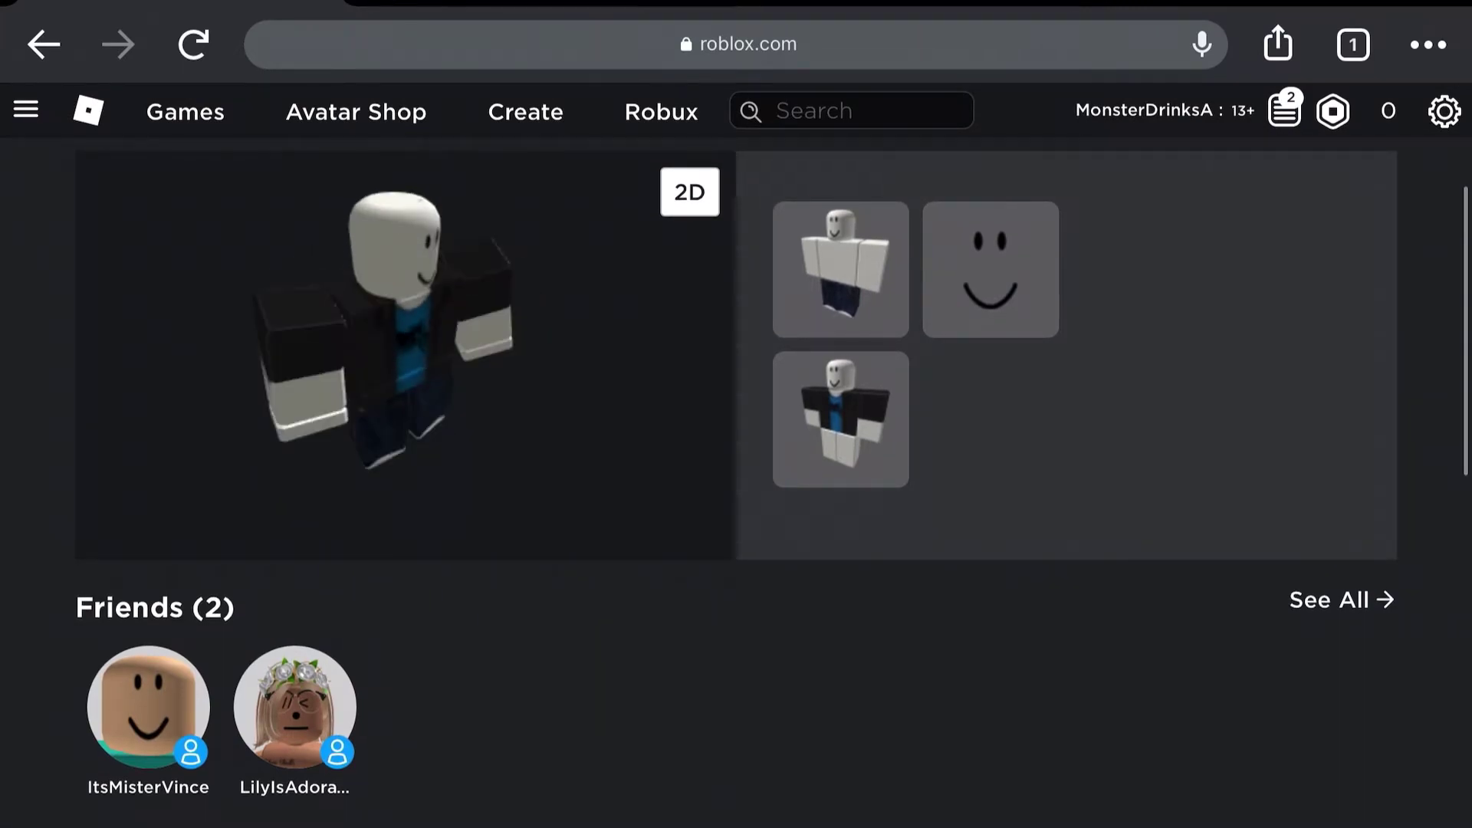
scroll(736, 460, up, 3)
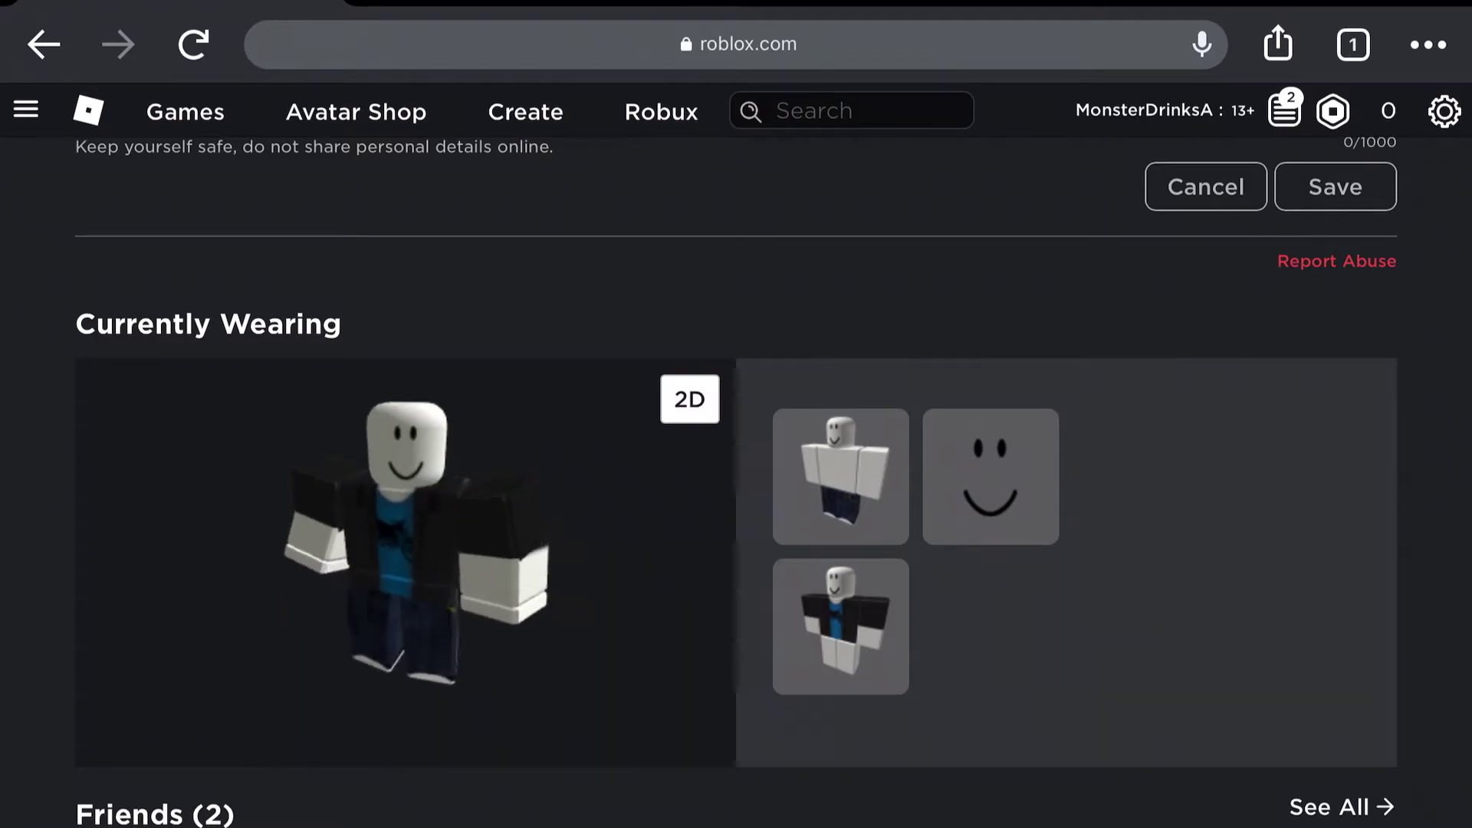
Step: Open Chrome's page options menu and scroll through its entries
click(1428, 44)
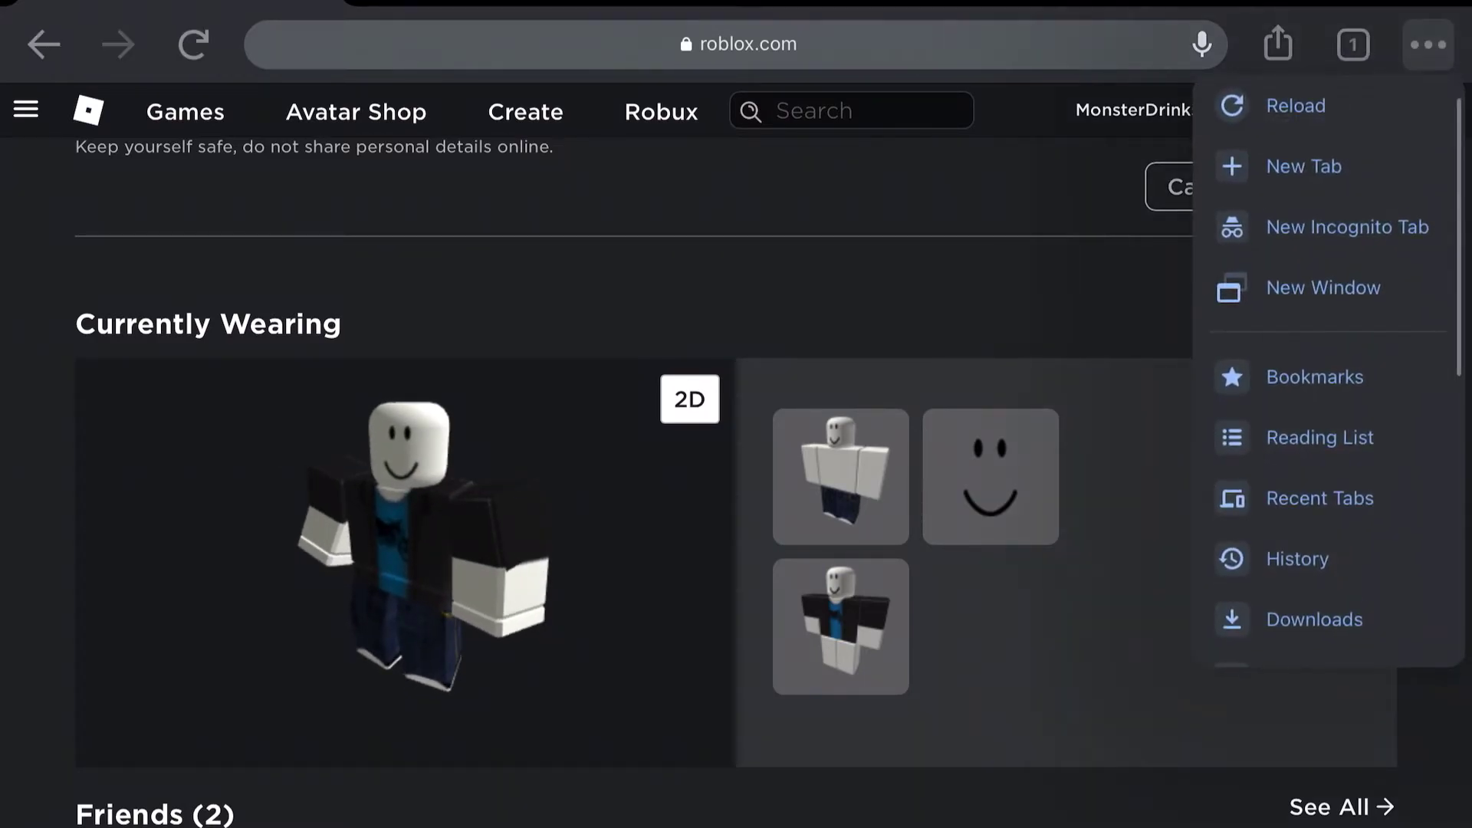
scroll(1331, 369, down, 1)
scroll(1331, 368, down, 4)
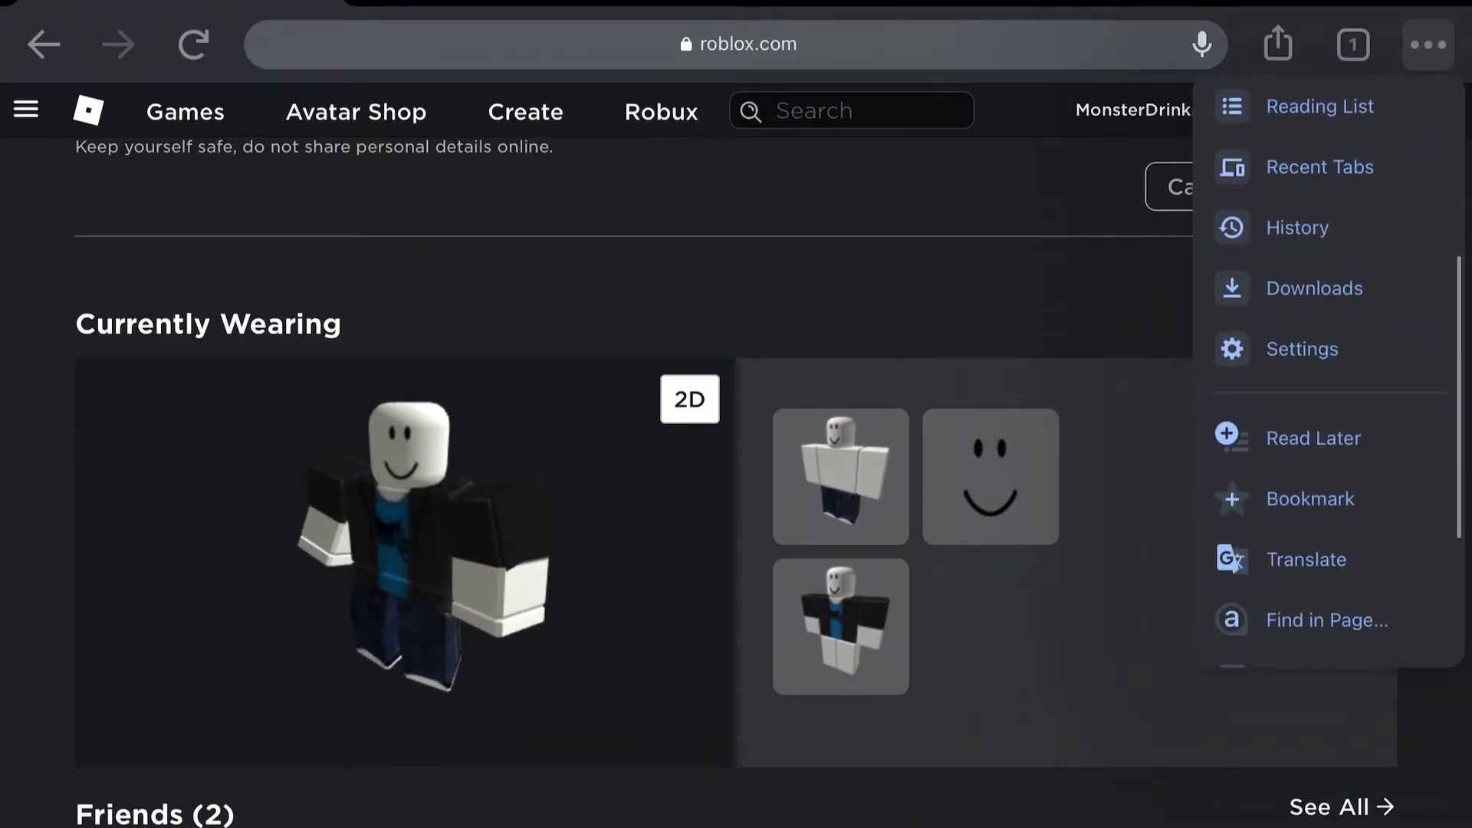
scroll(1331, 368, down, 3)
scroll(1330, 368, up, 1)
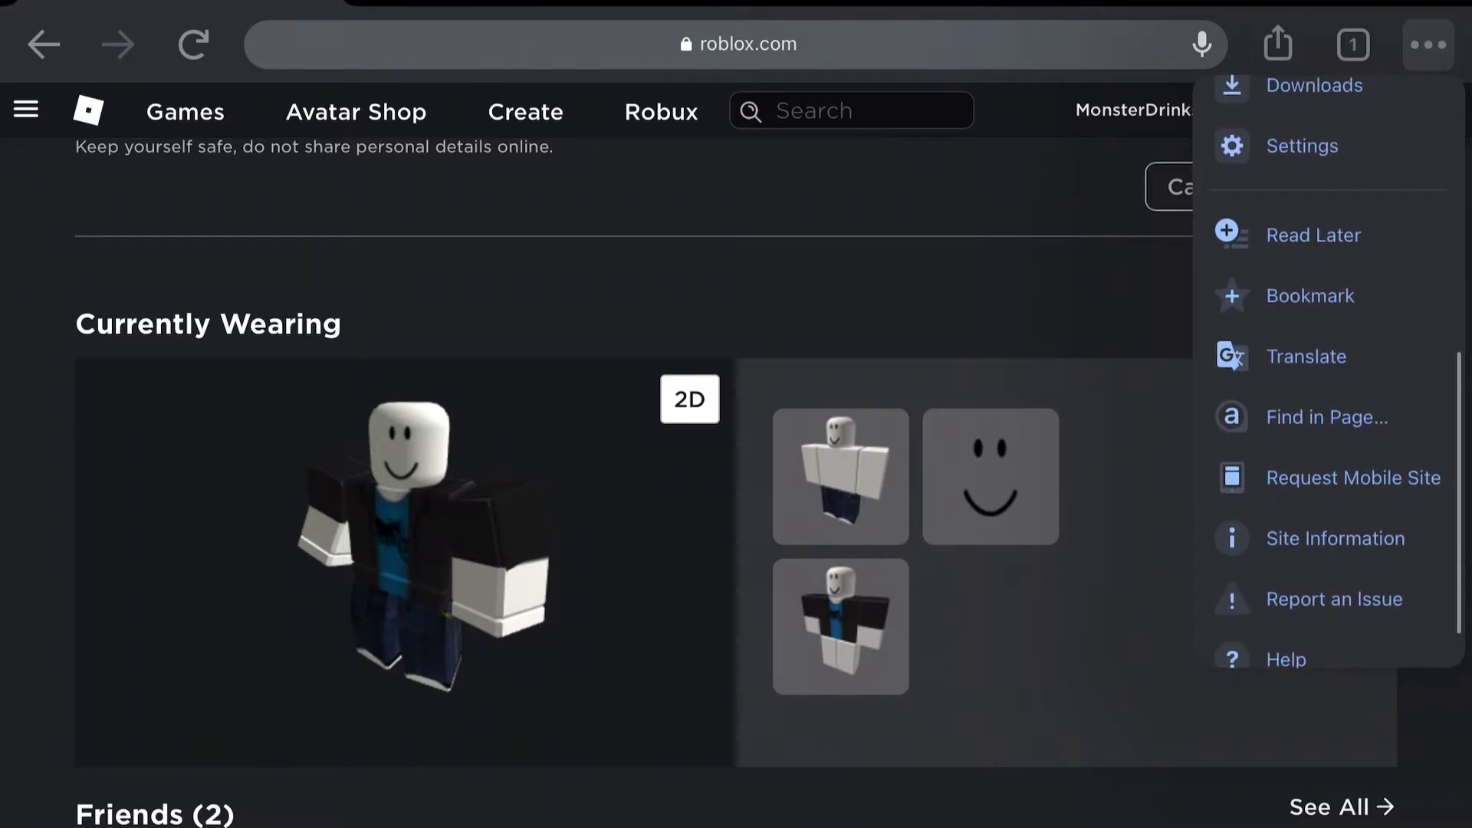
Step: Dismiss the menu, return to the page top, and open Roblox's side navigation drawer
key(Escape)
scroll(736, 460, up, 8)
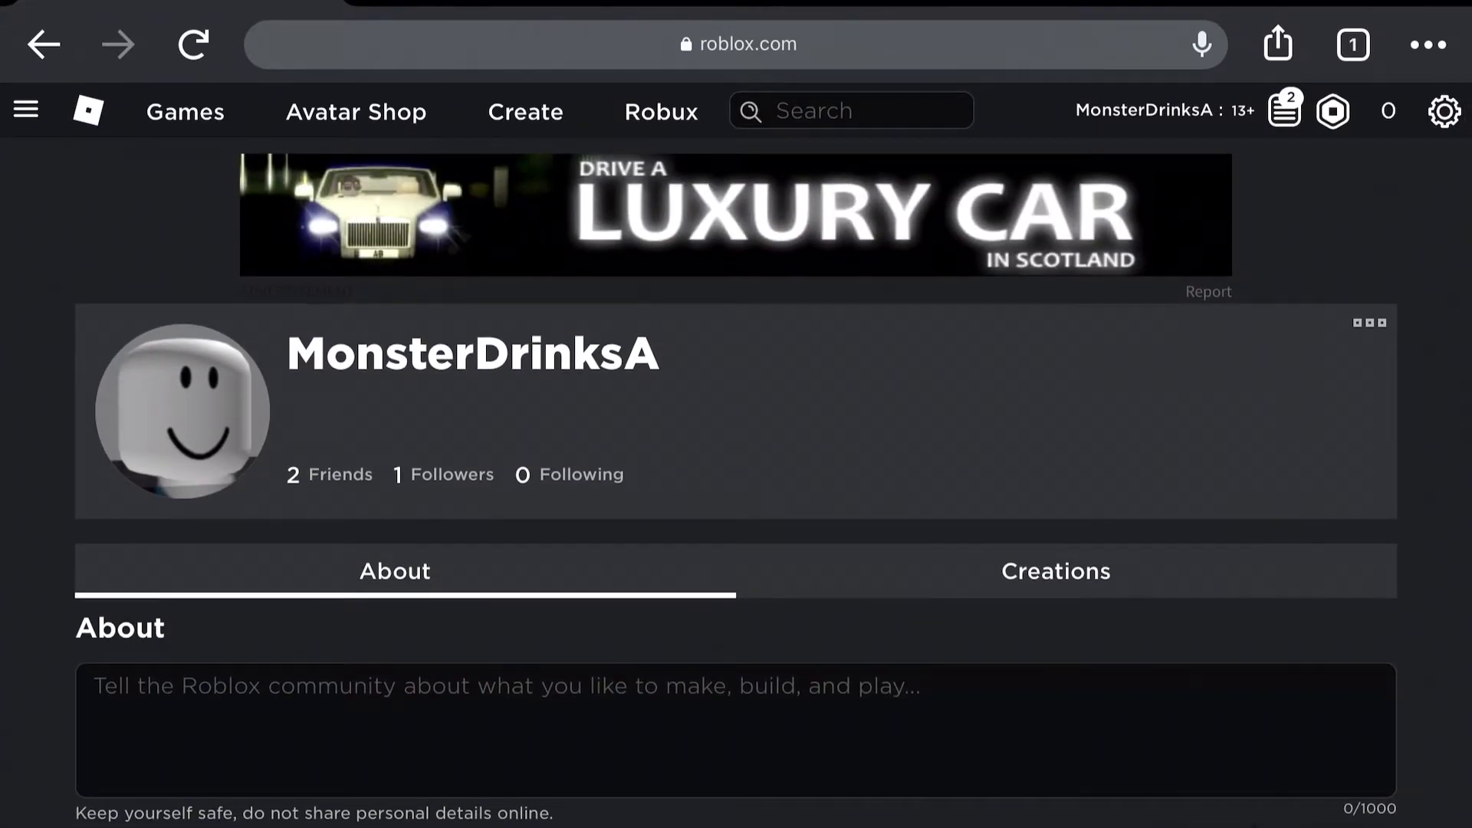
click(25, 109)
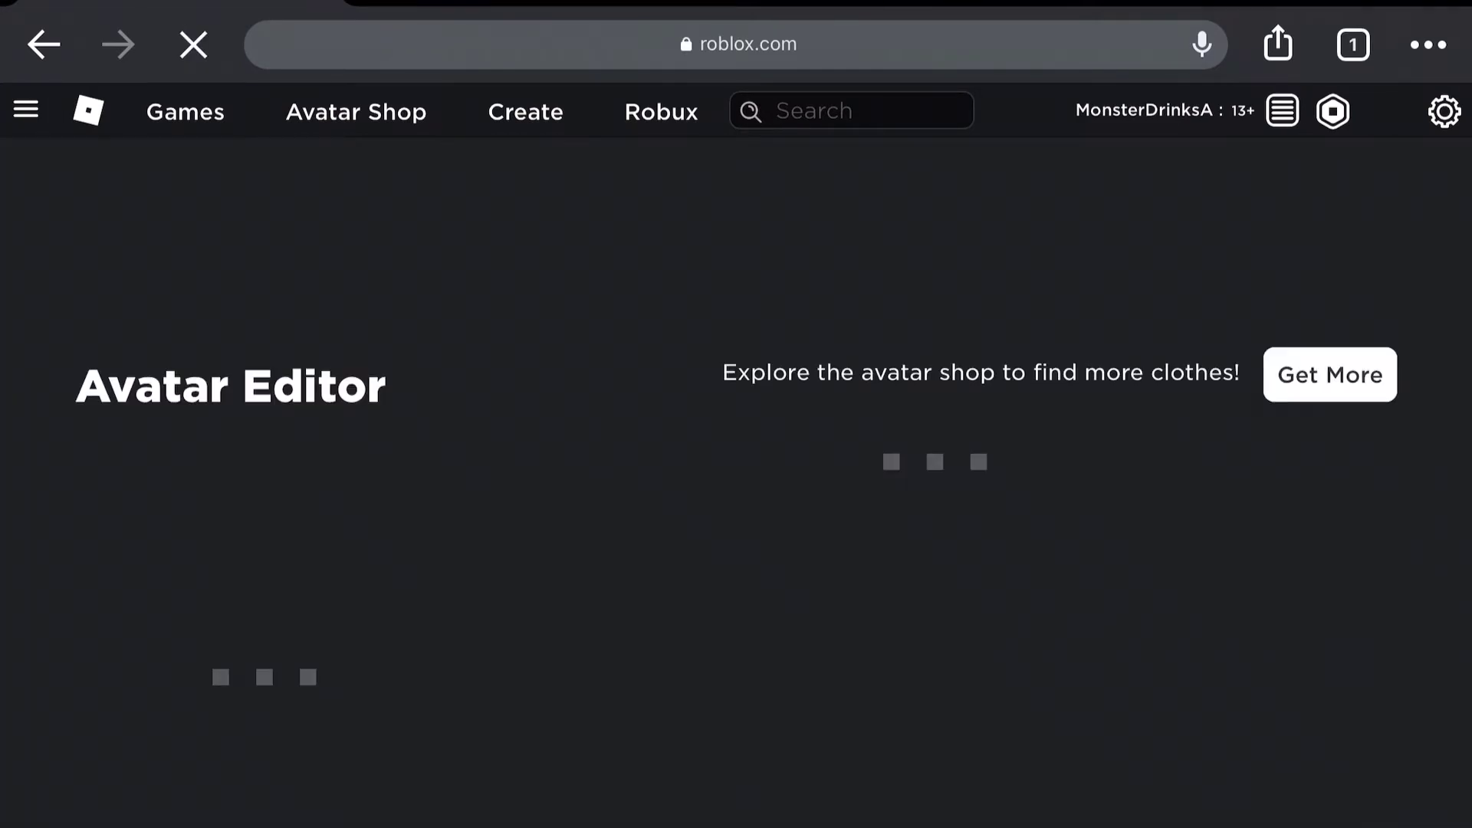
Step: Request the mobile version of the Avatar page from Chrome's menu
scroll(736, 460, down, 2)
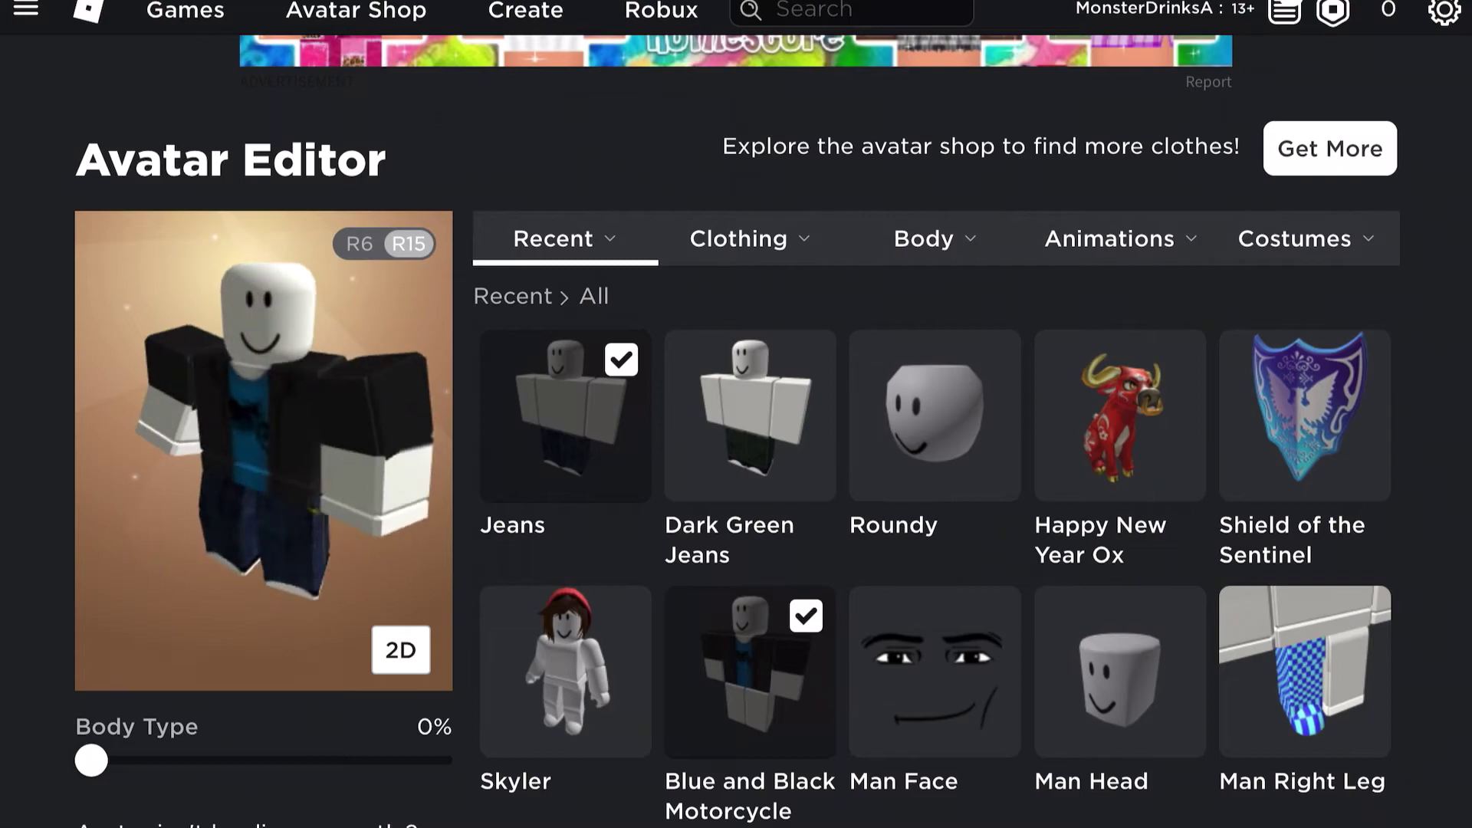
scroll(736, 460, up, 3)
click(1429, 44)
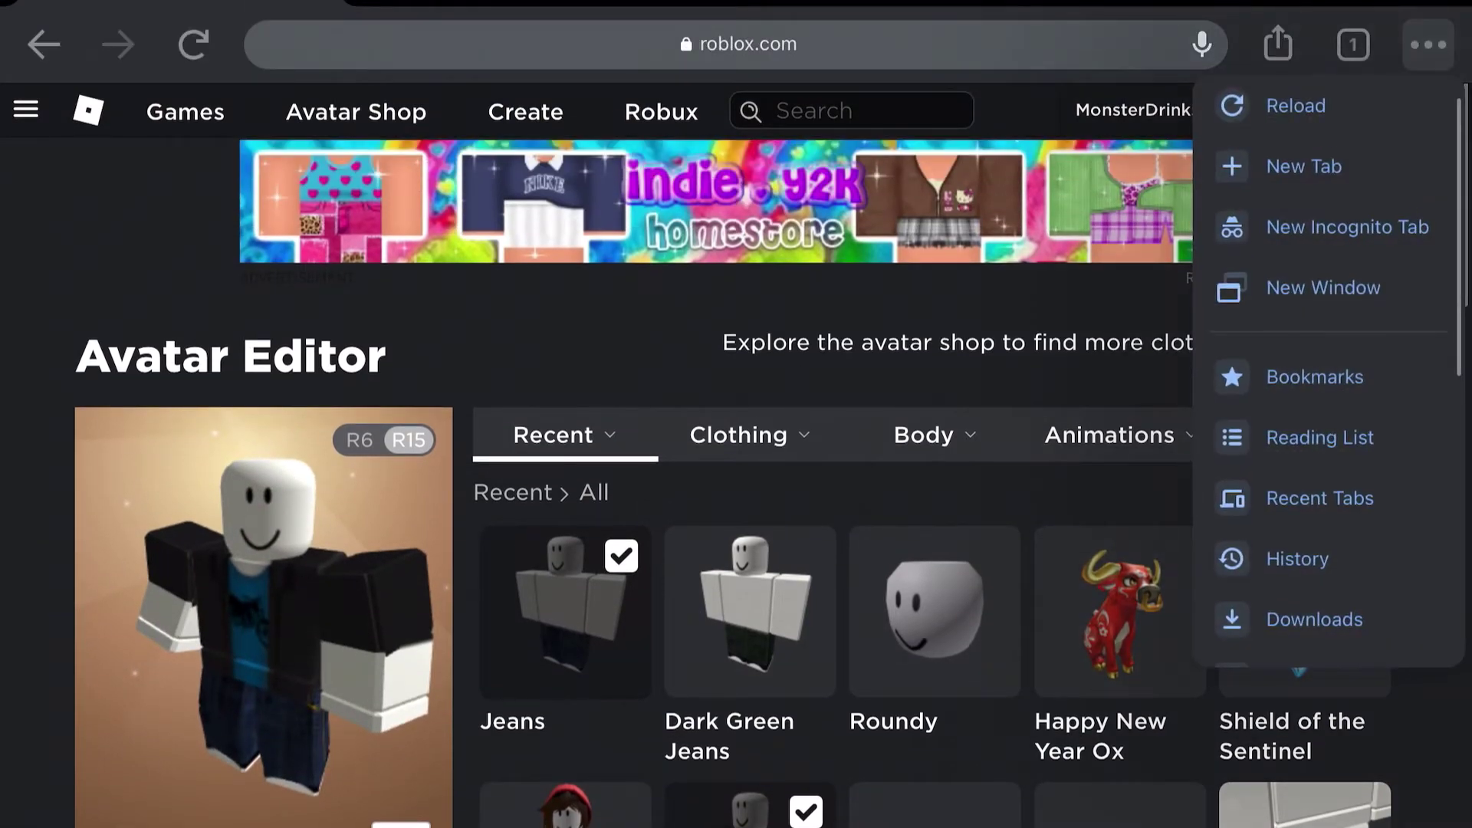
scroll(1327, 368, down, 3)
click(1354, 602)
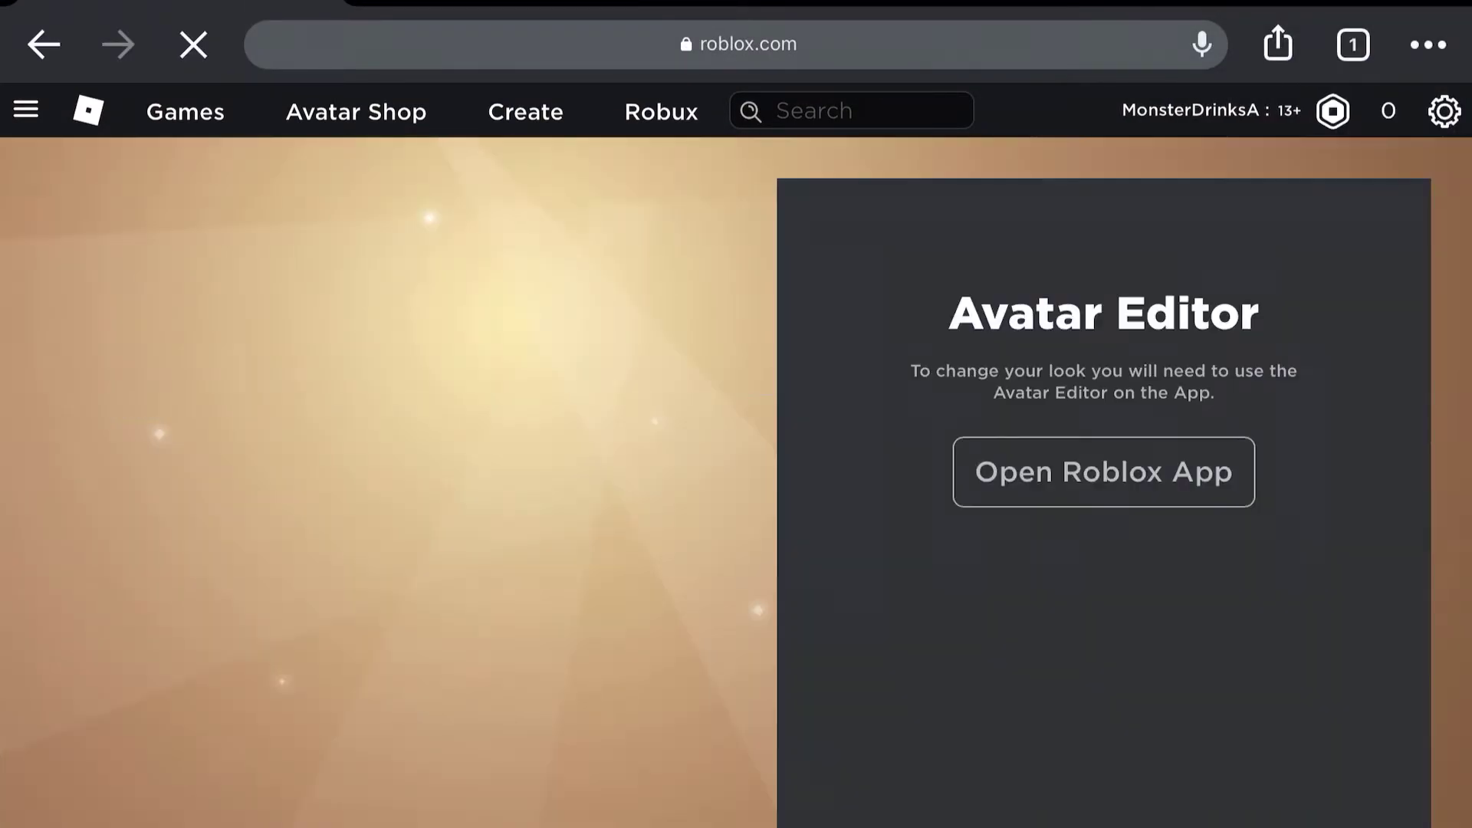
Step: Switch back to the desktop site so the full Avatar Editor loads
click(1429, 45)
scroll(1322, 369, down, 5)
scroll(1327, 368, down, 2)
click(1350, 454)
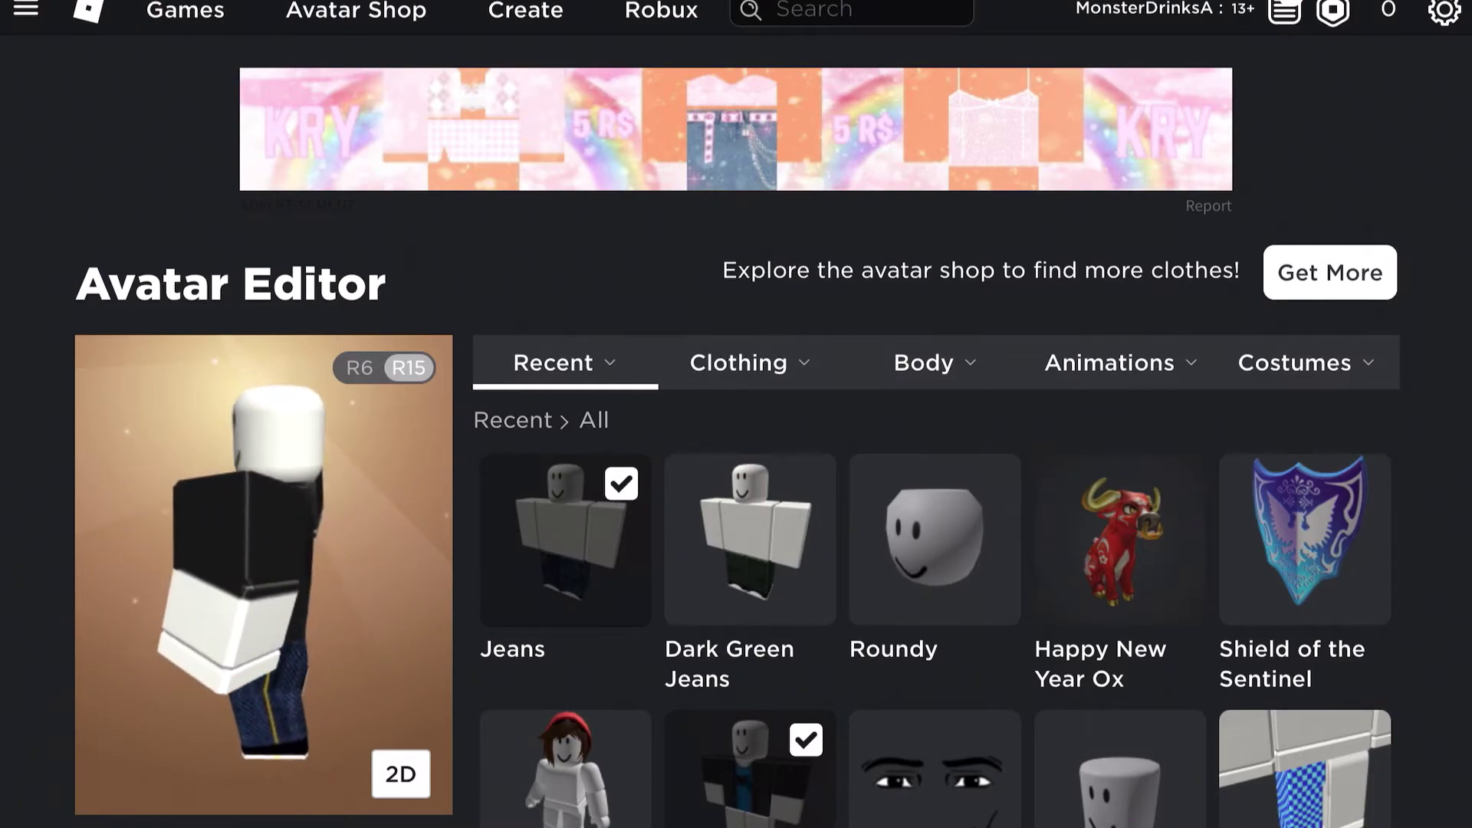
mouse_move(924, 363)
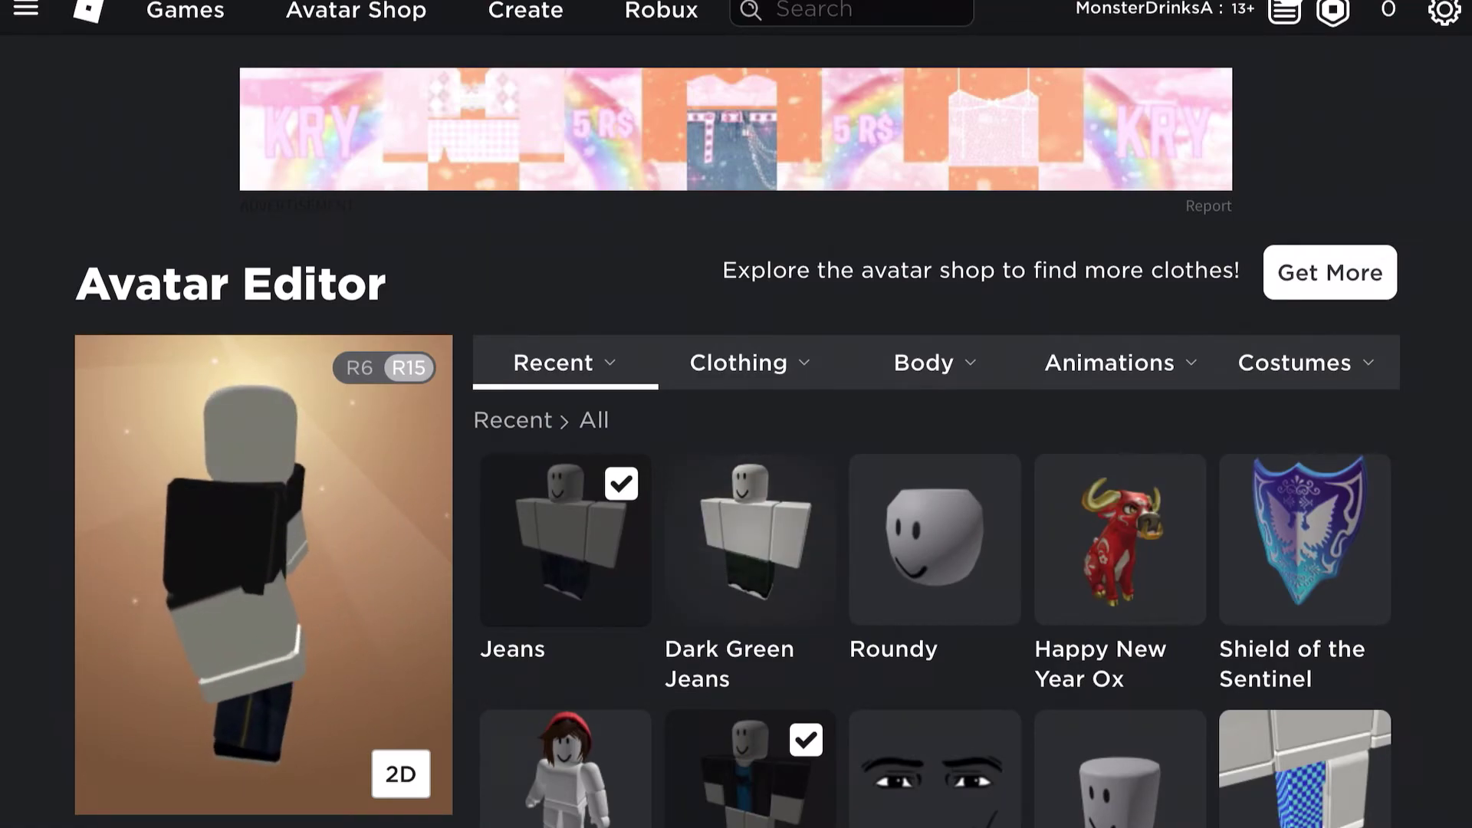
Step: Show the Skin Tone palette and scroll to the bottom swatches and Advanced link
click(753, 559)
scroll(936, 537, down, 4)
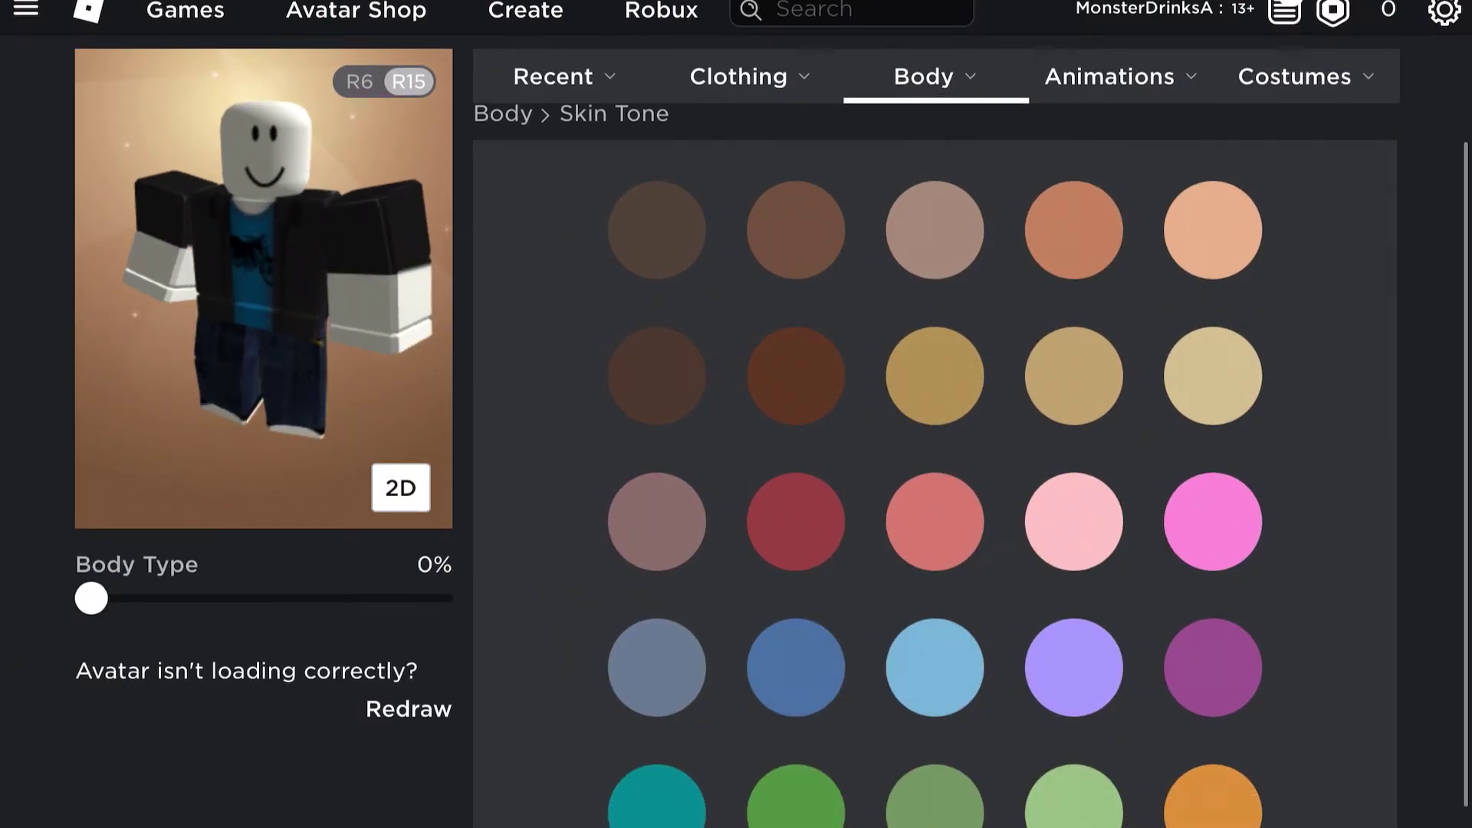
scroll(936, 460, down, 5)
scroll(936, 461, up, 3)
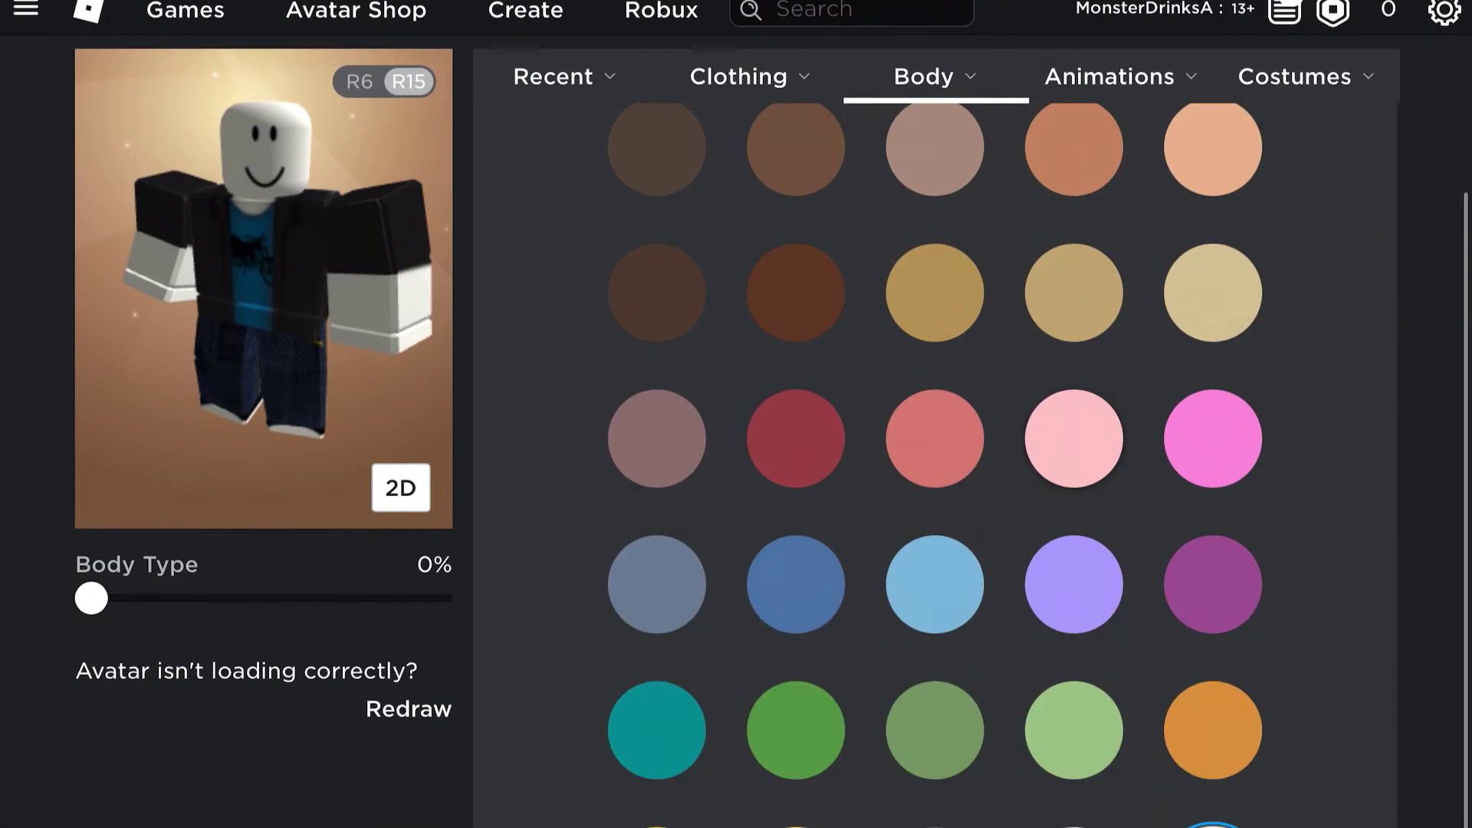
scroll(936, 460, down, 1)
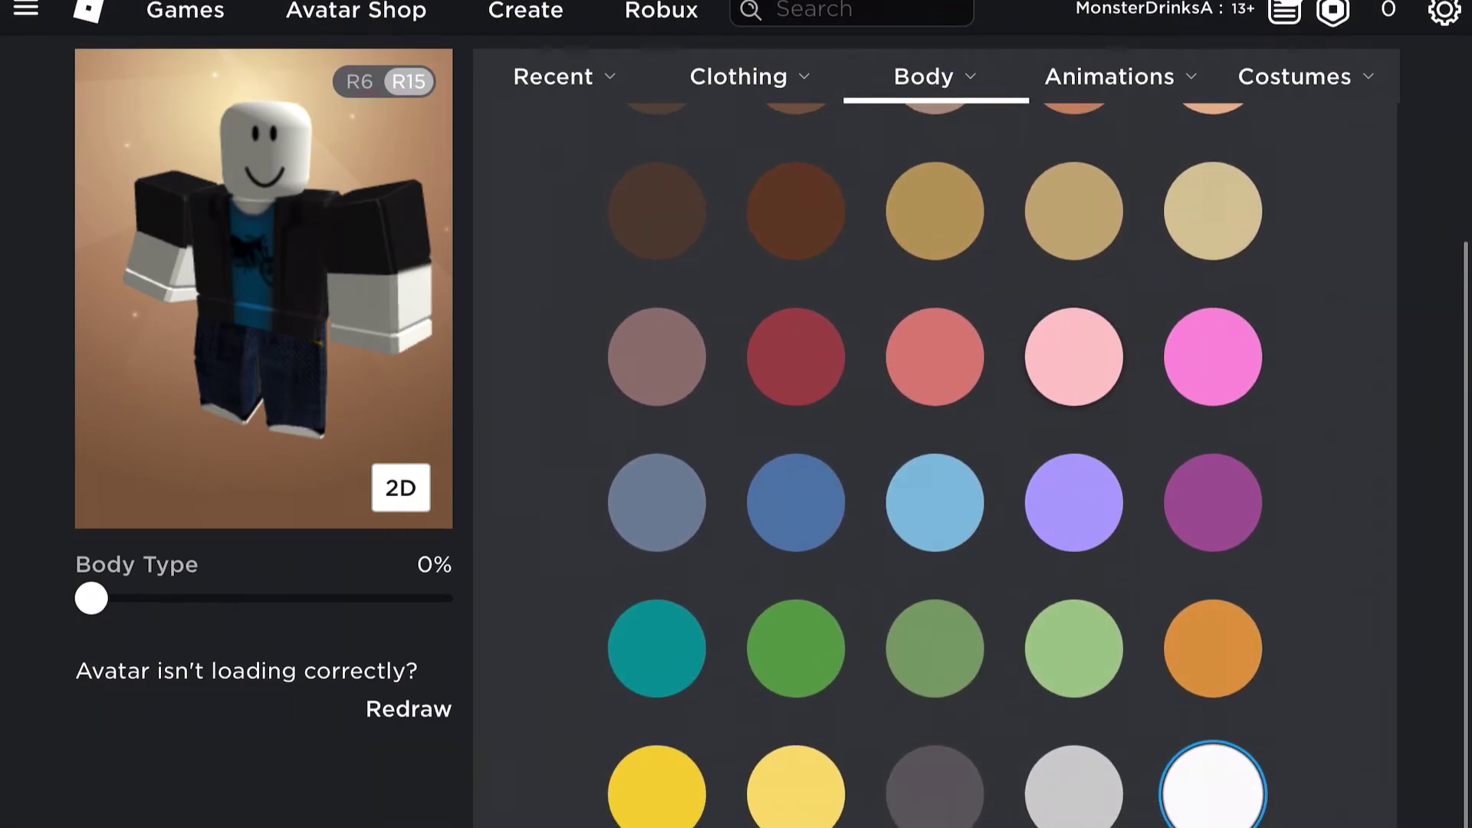
scroll(935, 460, down, 1)
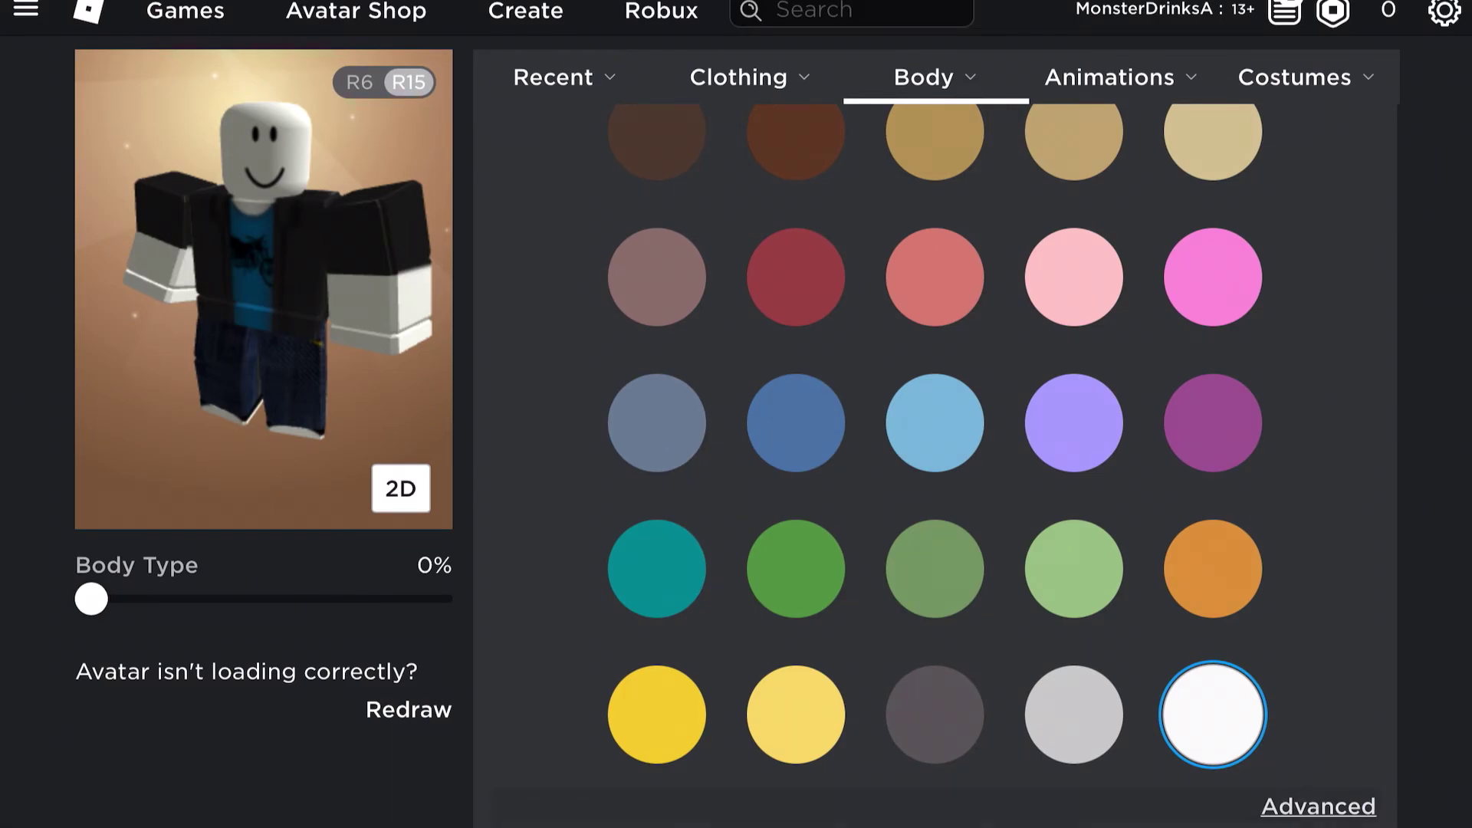
Step: In Advanced skin tone settings, make only the Head yellow and close
click(1319, 806)
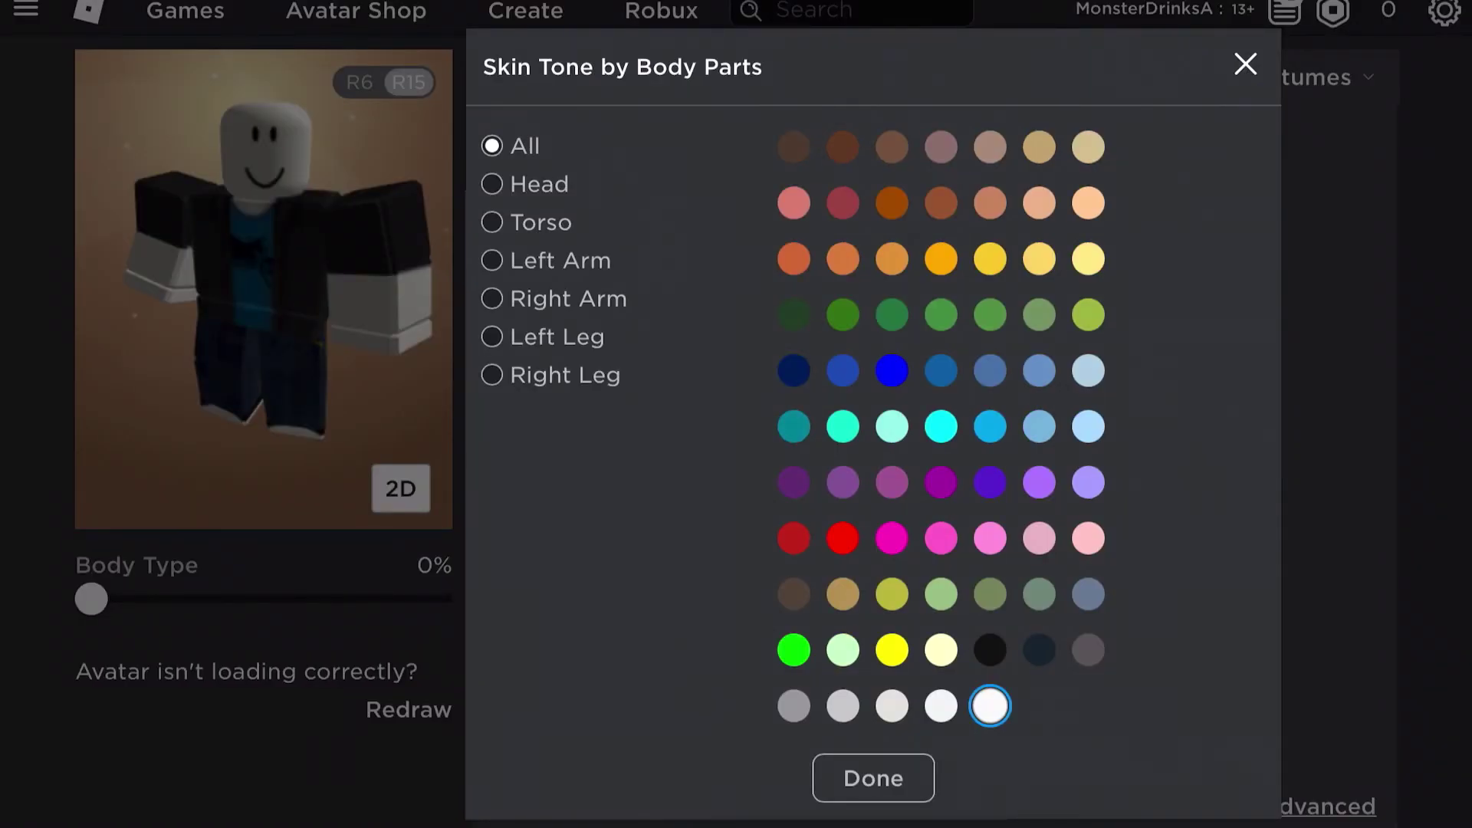
click(491, 184)
click(892, 650)
key(Escape)
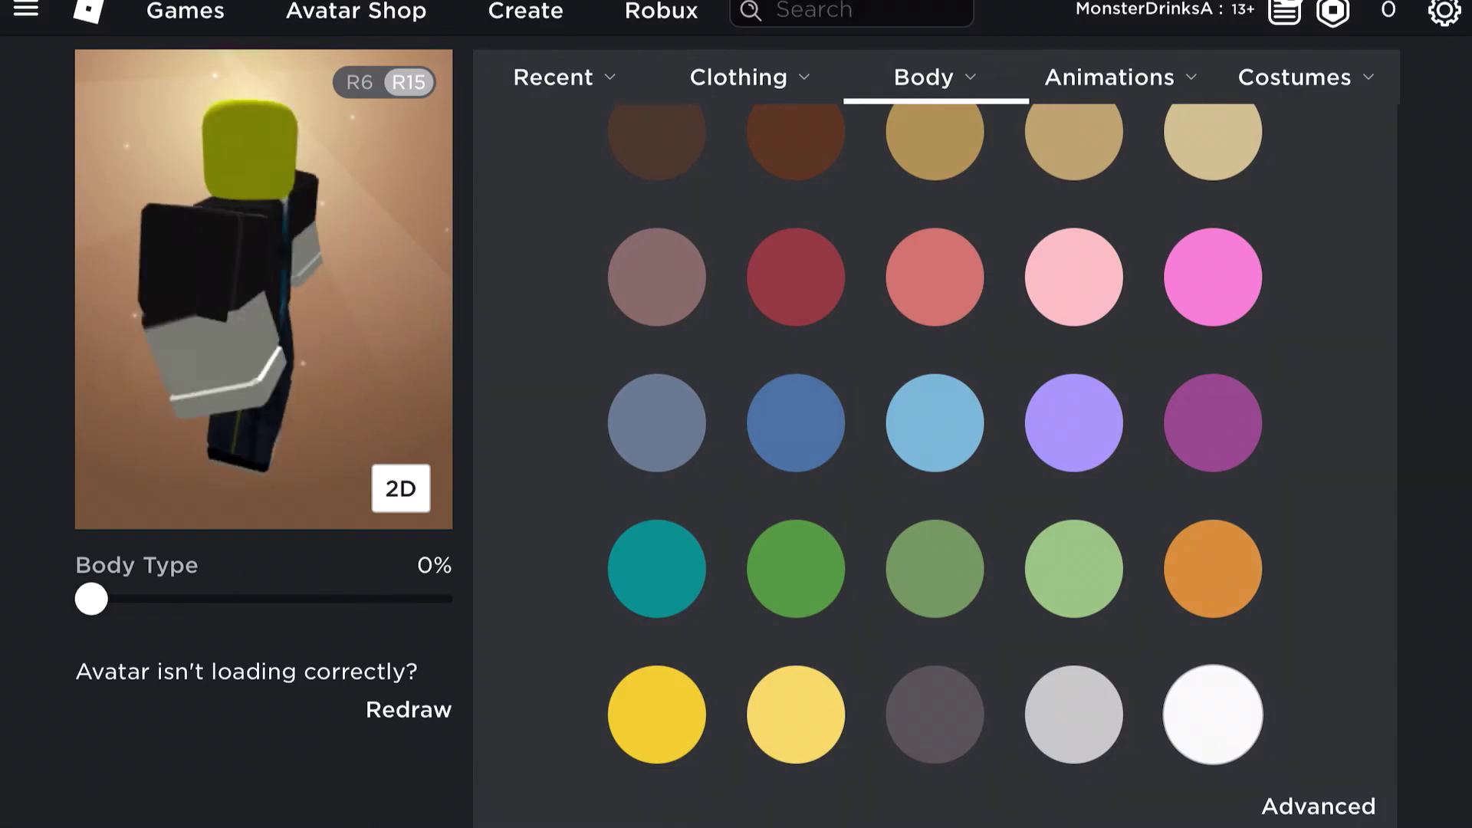
Step: Reopen Advanced, set the Head back to white, and confirm with Done
click(1319, 807)
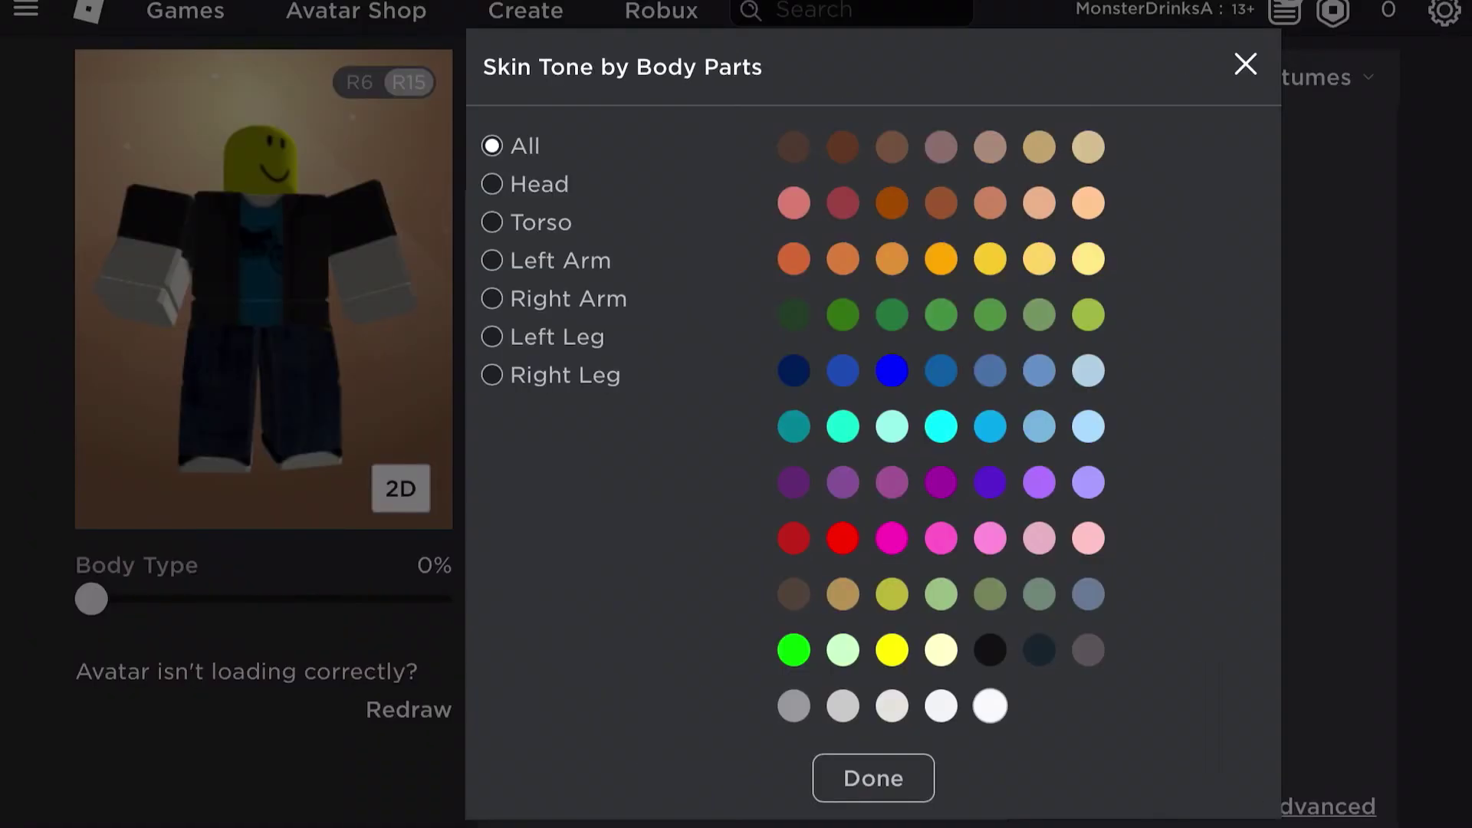
click(491, 184)
click(990, 705)
click(873, 778)
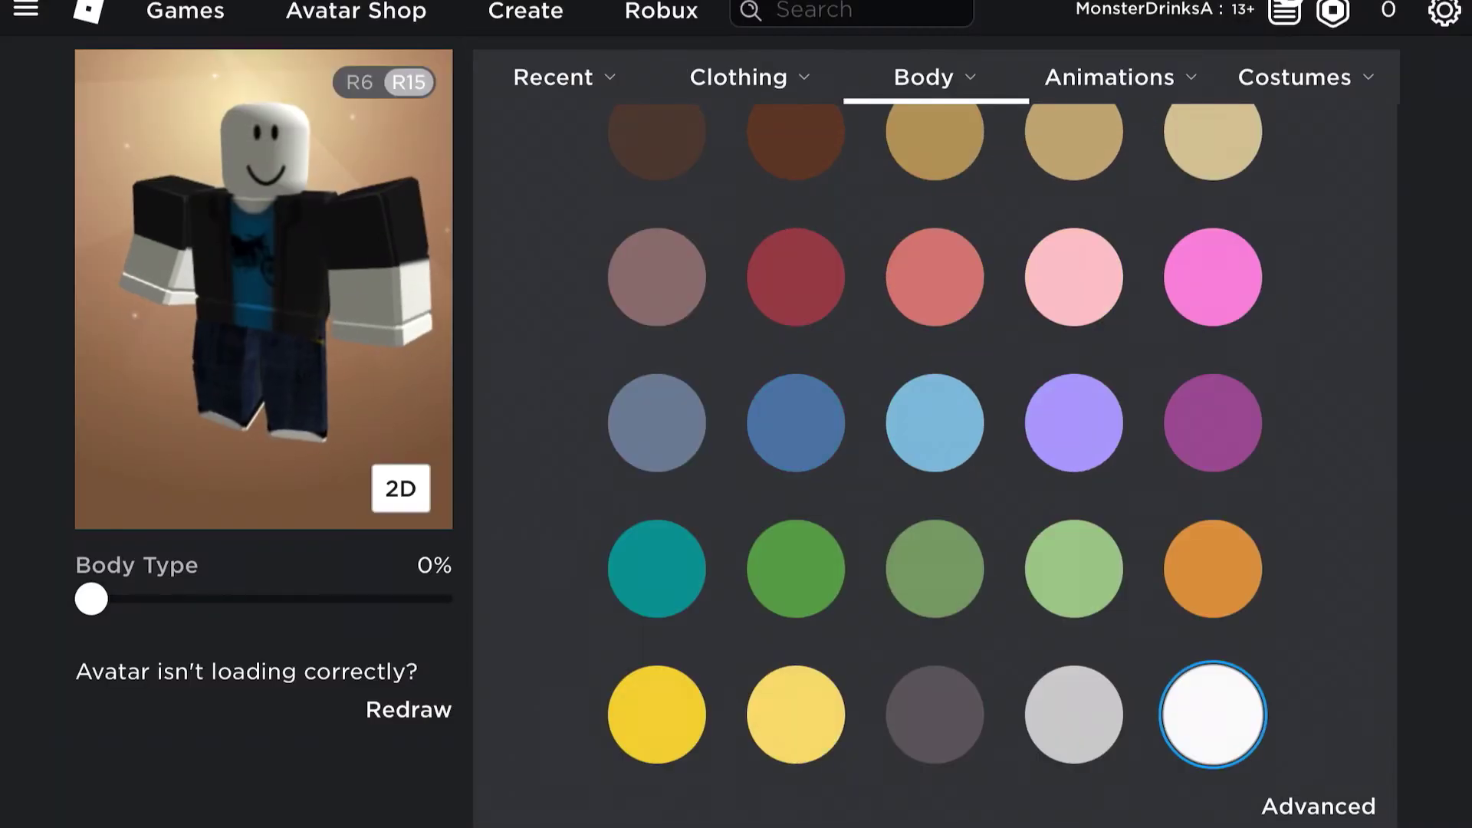